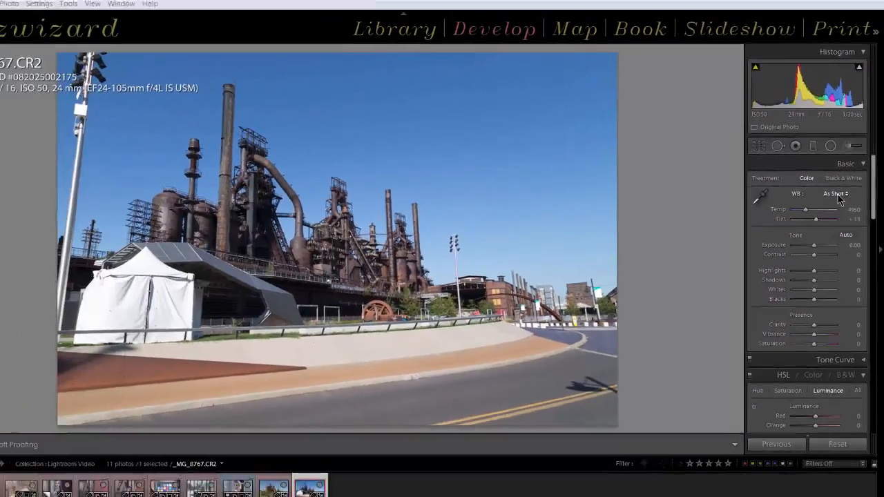
Set the white balance of _MG_8767.CR2 to the Auto preset.
left_click(794, 208)
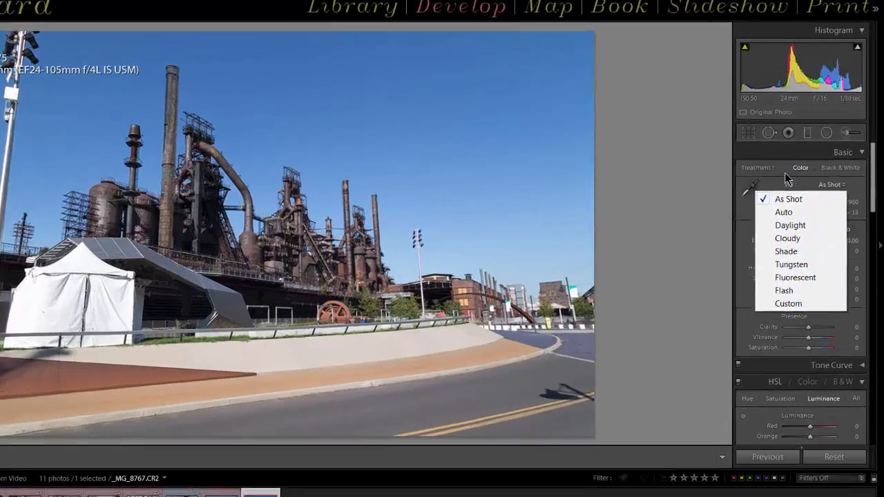
left_click(805, 188)
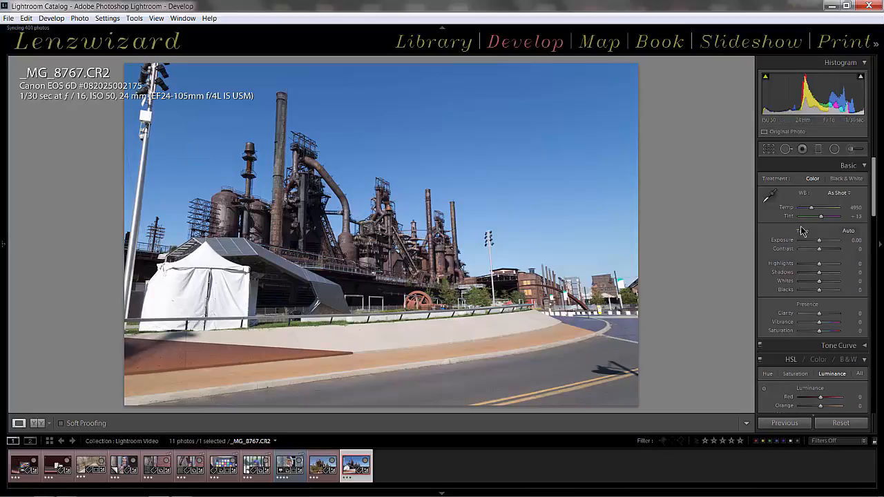
left_click(844, 195)
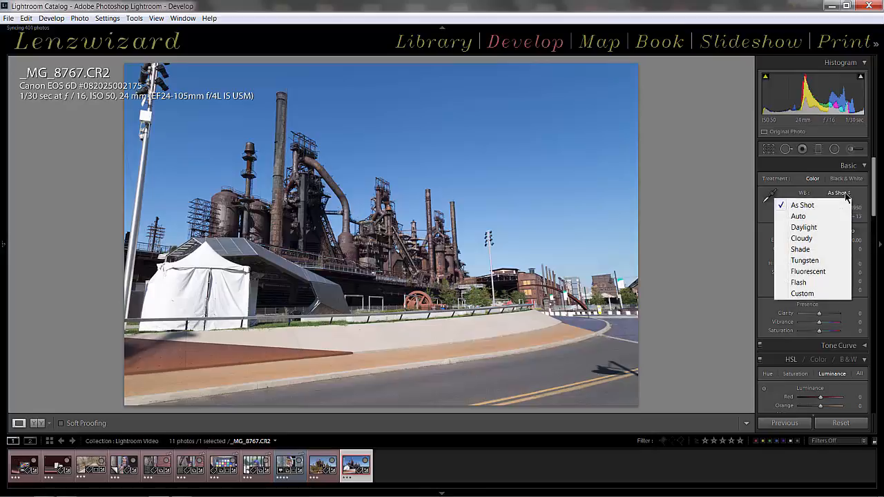
left_click(800, 216)
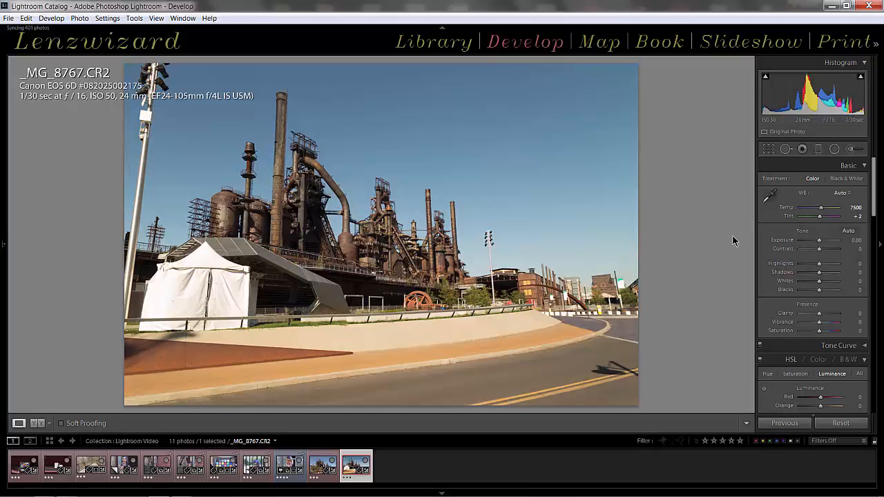
Lower the Temp value in stages to 2750 to give the photo a cold blue cast.
left_click(822, 210)
key("Down")
key("Down")
key("Down")
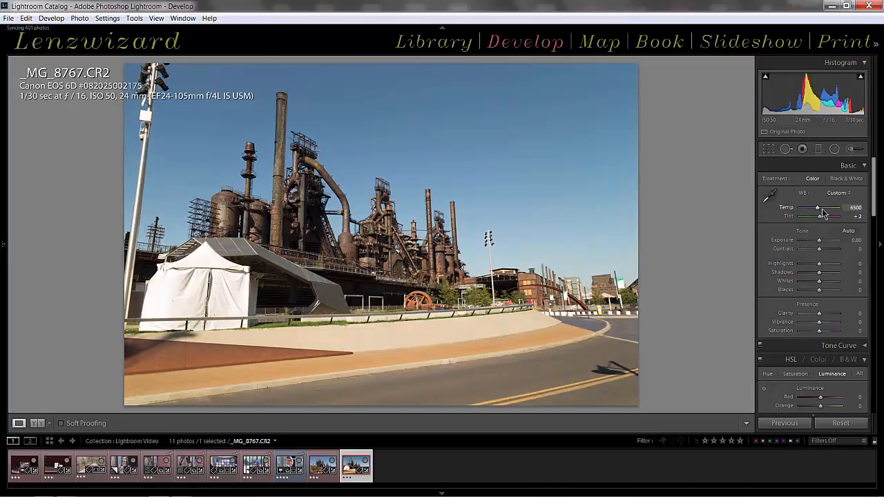
key("Down")
key("Down")
key("Down")
key("Down")
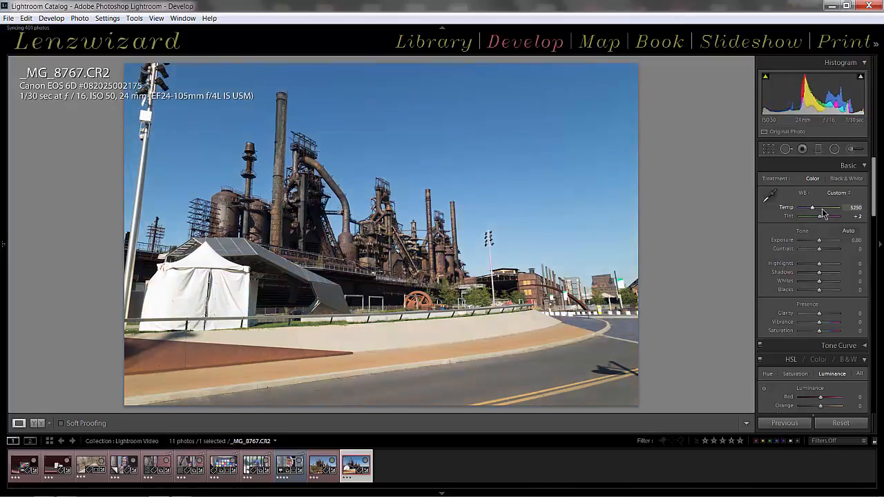
key("Down")
key("Down")
key("Down")
key("Down")
key("Down")
key("Down")
key("Down")
key("Down")
key("Down")
key("Down")
key("Down")
key("Down")
key("Down")
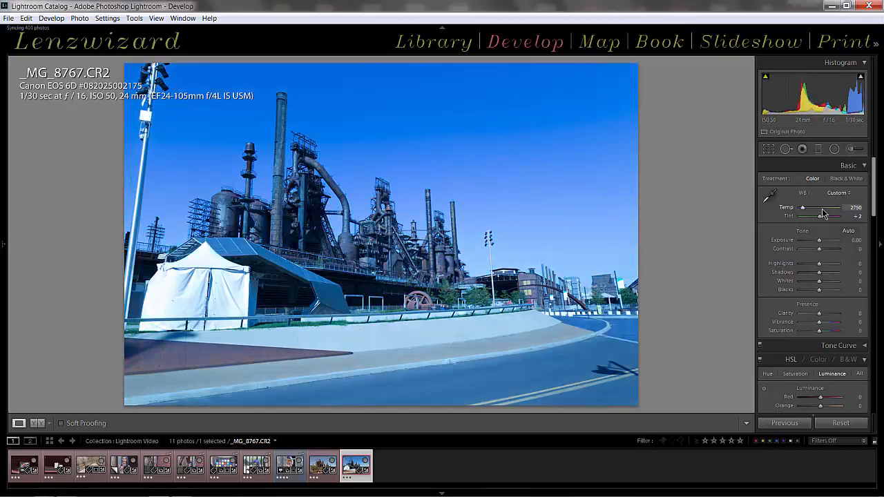
Raise the Temp value in stages to 7500 to warm the photo.
key("Up")
key("Up")
key("Up")
key("Up")
key("Up")
key("Up")
key("Up")
key("Up")
key("Up")
key("Up")
key("Up")
key("Up")
key("Up")
key("Up")
key("Up")
key("Up")
key("Up")
key("Up")
key("Up")
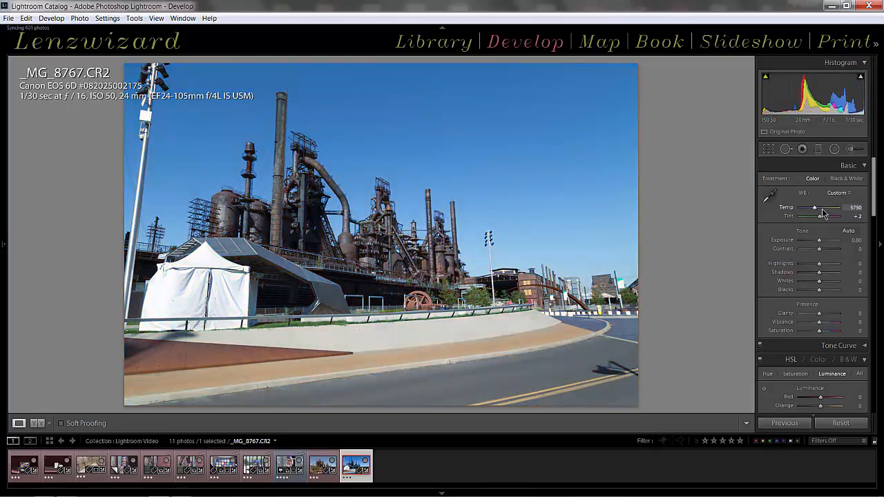
key("Up")
key("Up")
key("Up")
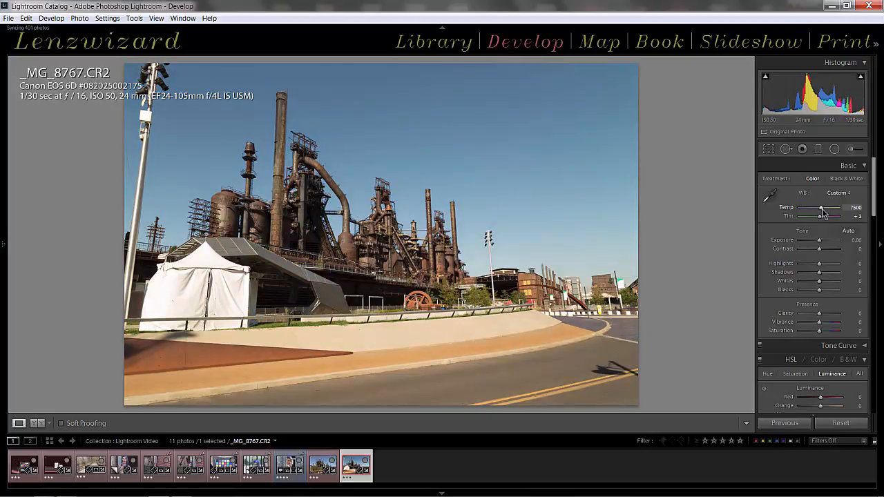
Fine-tune the photo's Temp value to 6500.
key("Down")
key("Down")
key("Down")
key("Down")
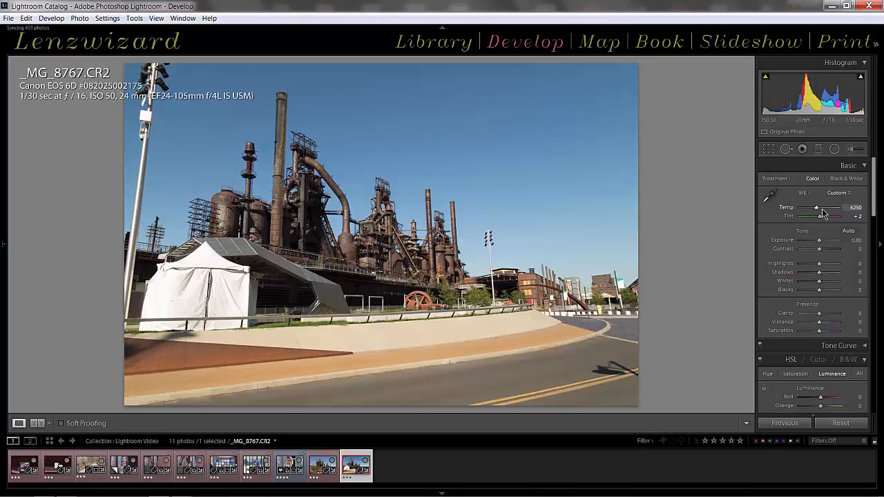
key("Up")
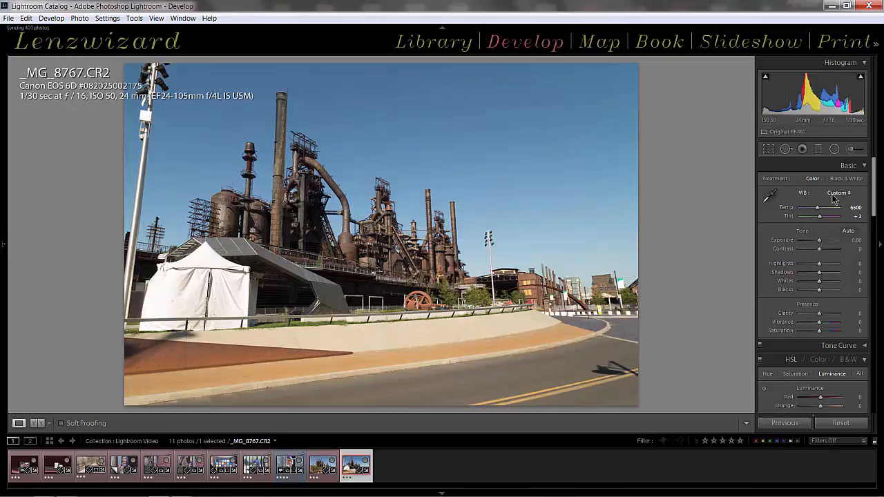
left_click(835, 194)
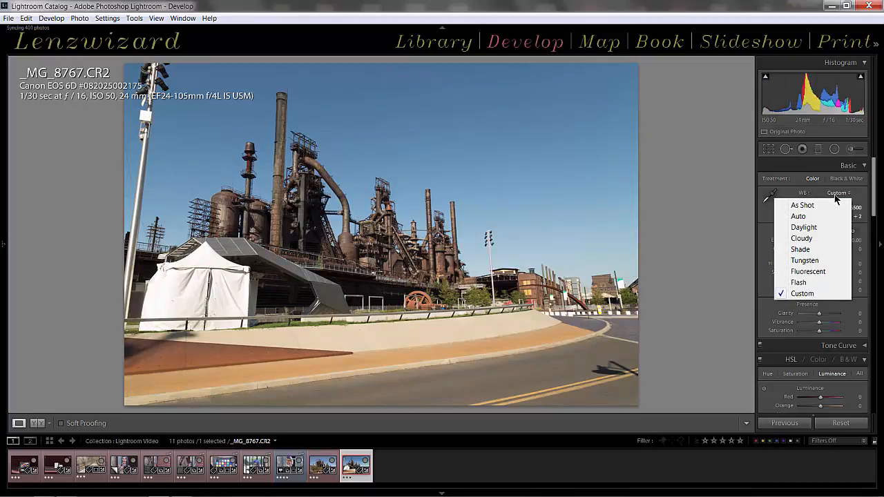
left_click(838, 197)
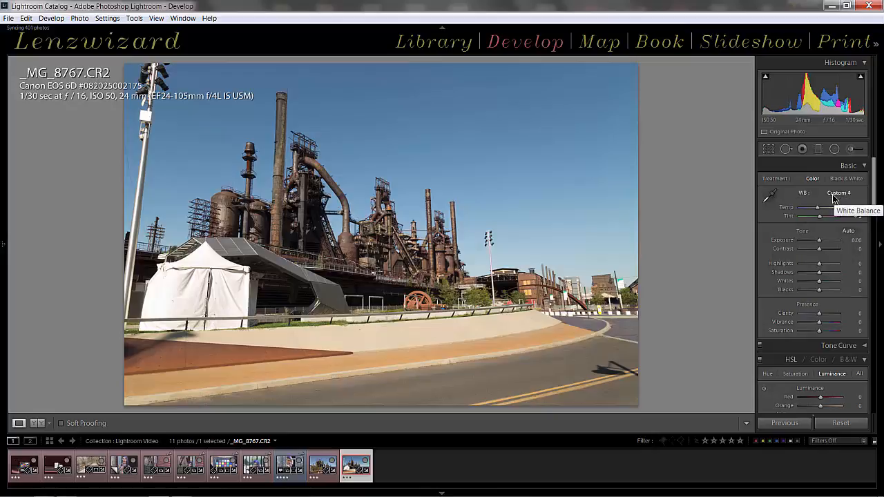
left_click(835, 197)
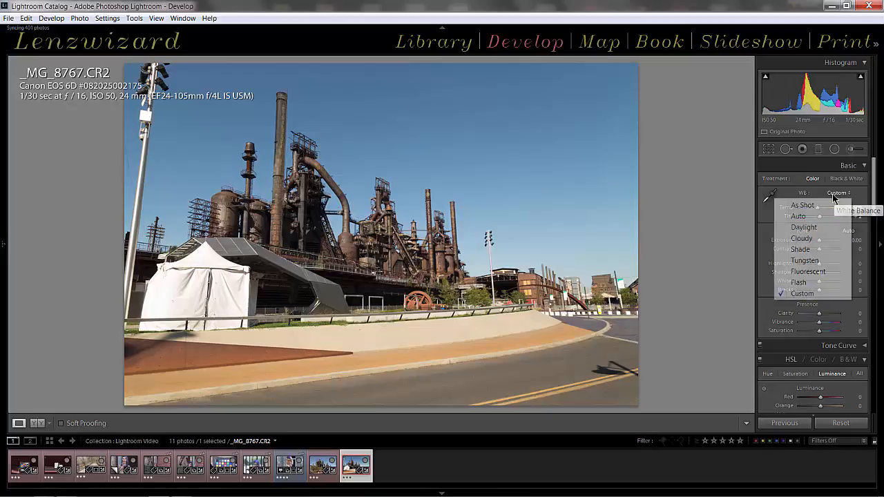
left_click(803, 206)
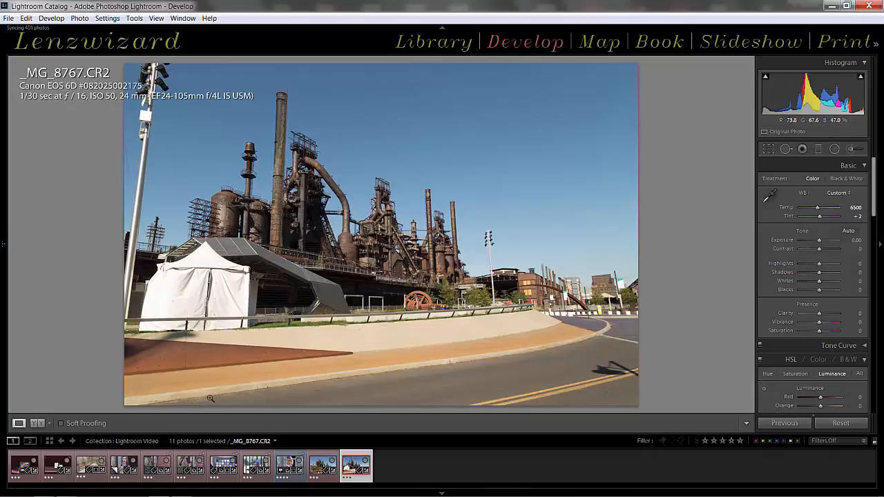
Open the grey card photo _MG_0470.CR2 and set its white balance to As Shot.
left_click(60, 460)
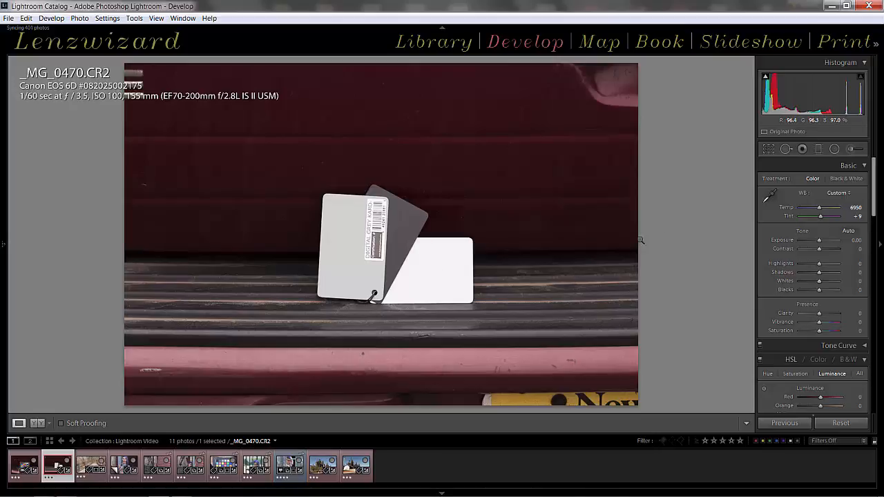
left_click(832, 196)
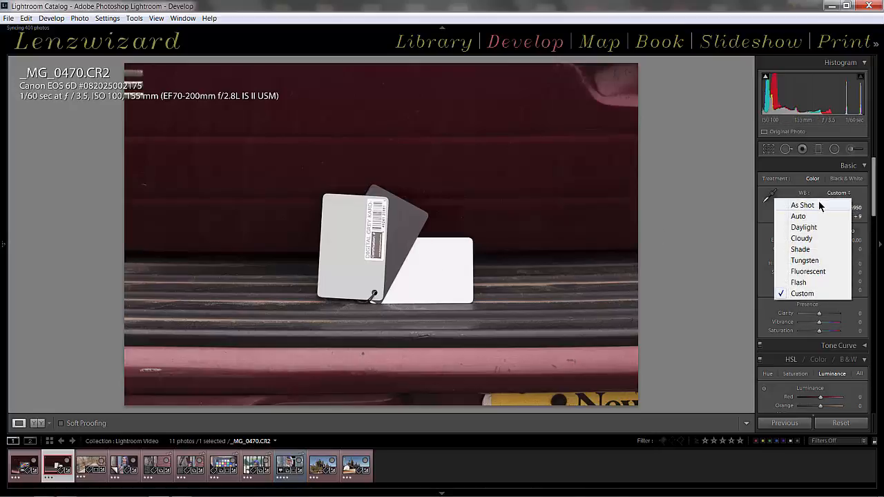
left_click(801, 206)
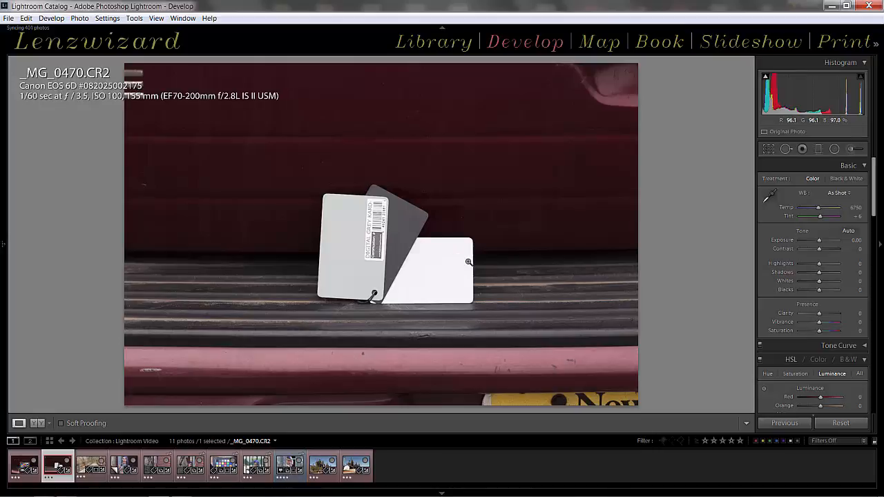
Compare the Auto and As Shot white balance presets on the grey card photo, ending on Auto.
left_click(838, 193)
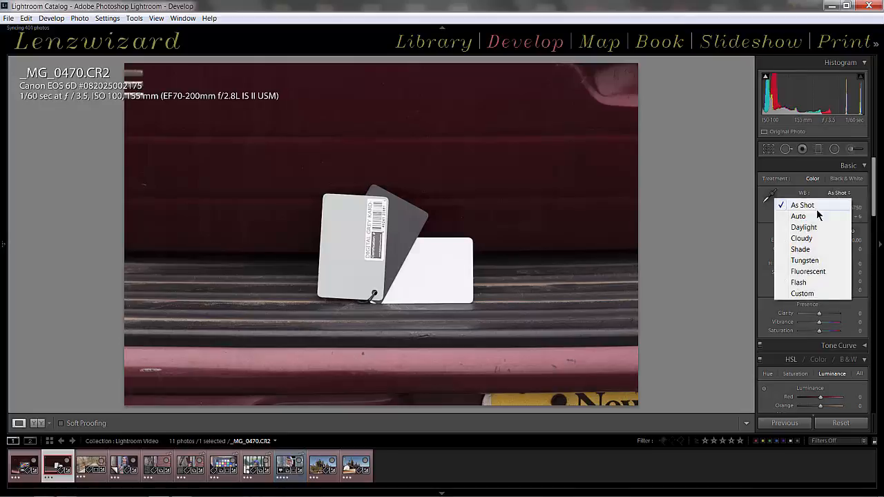
left_click(799, 217)
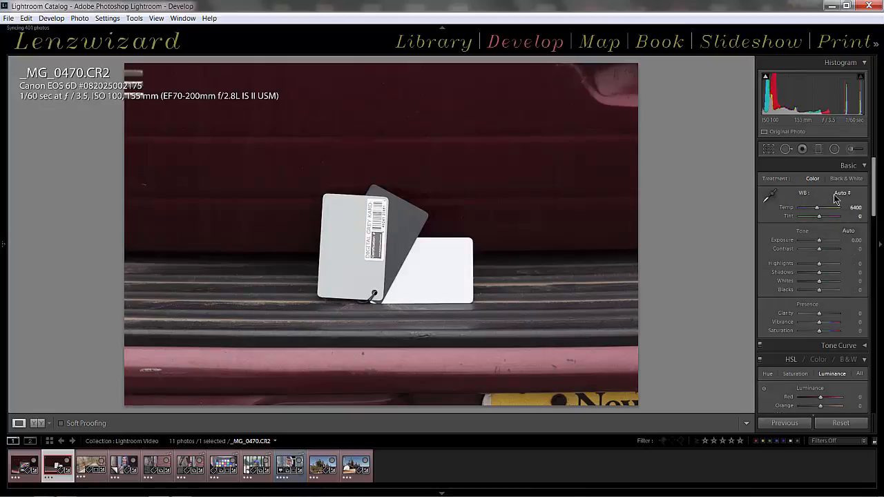
left_click(838, 194)
left_click(825, 205)
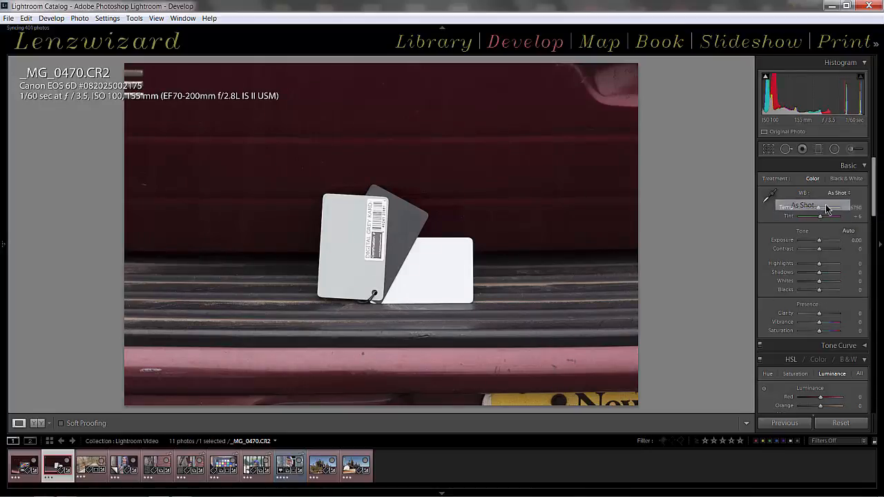
left_click(845, 194)
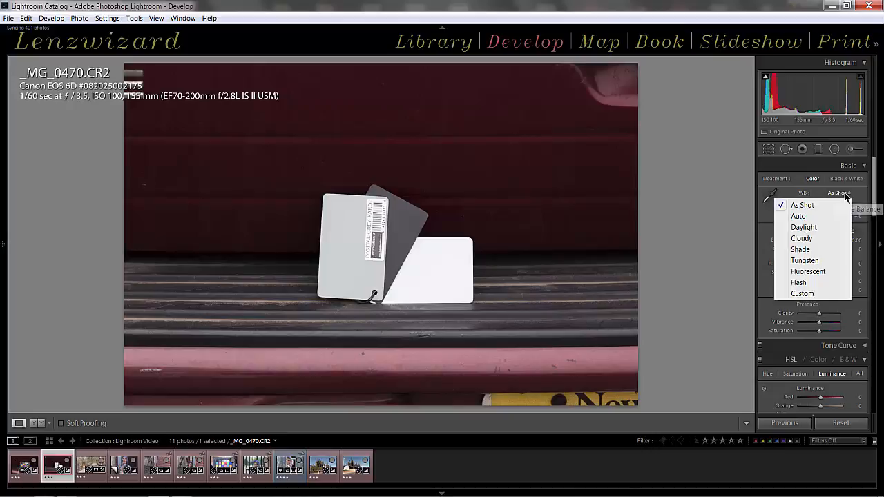
left_click(825, 215)
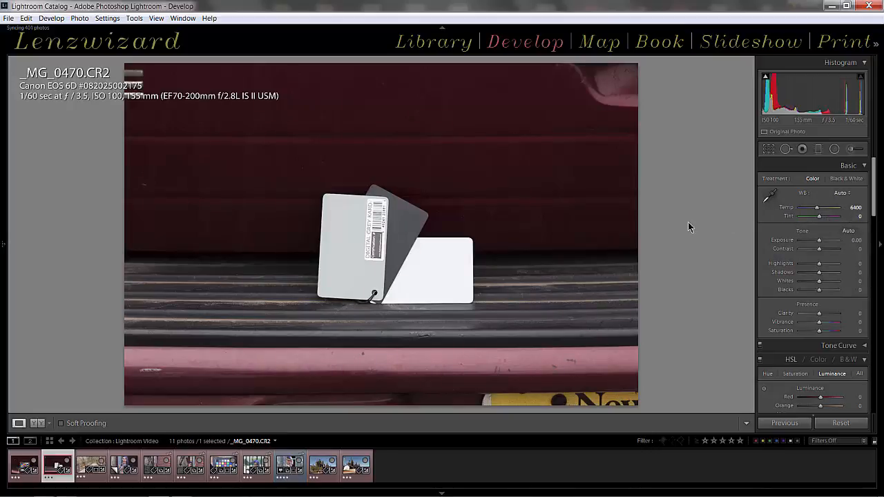
Sample the light grey card with the White Balance Selector to set a custom white balance.
left_click(771, 199)
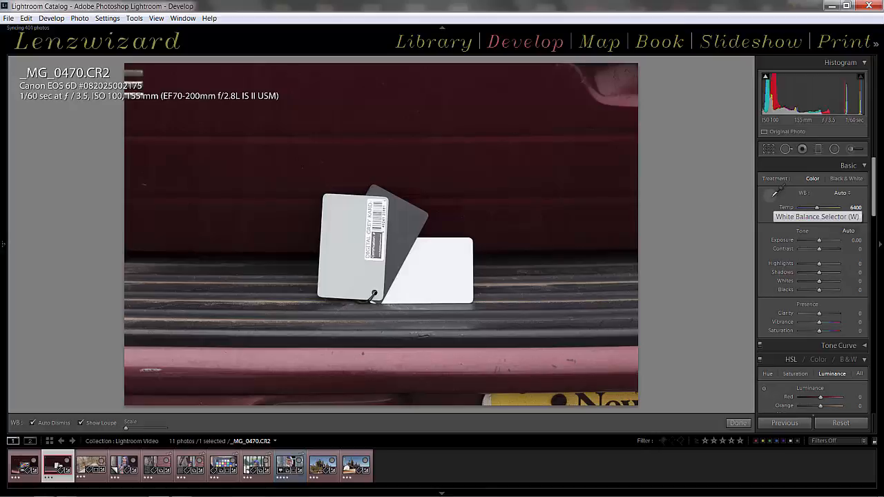
left_click(347, 234)
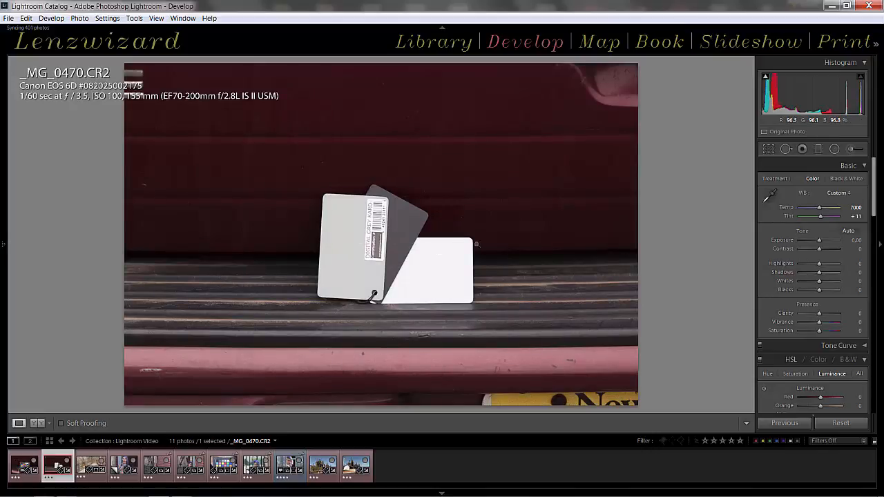
Switch the white balance to As Shot for comparison and return it to Custom.
left_click(842, 196)
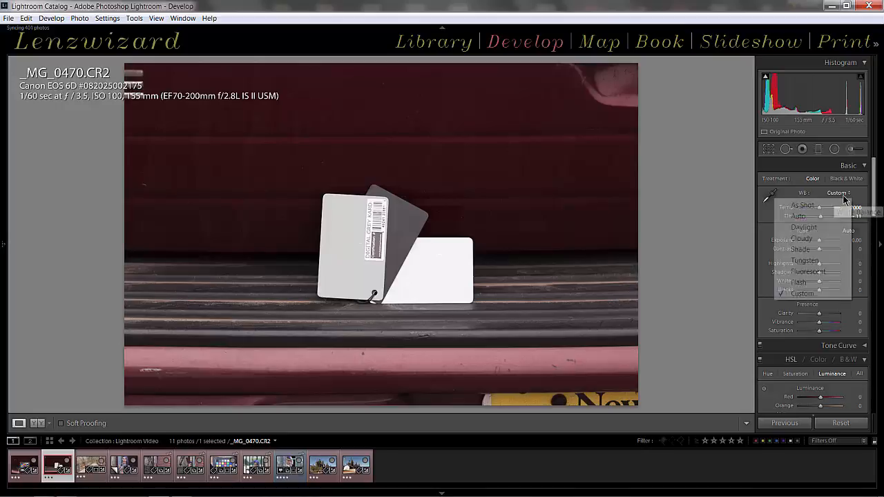
left_click(824, 206)
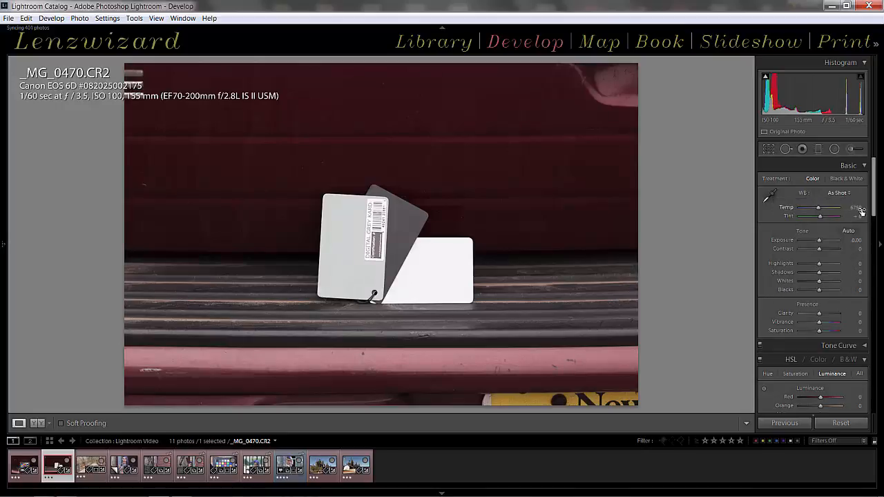
left_click(840, 195)
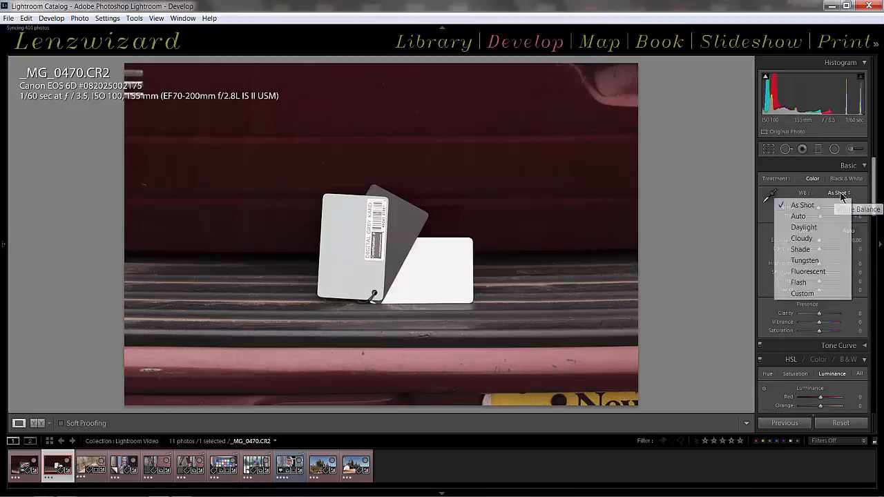
left_click(803, 293)
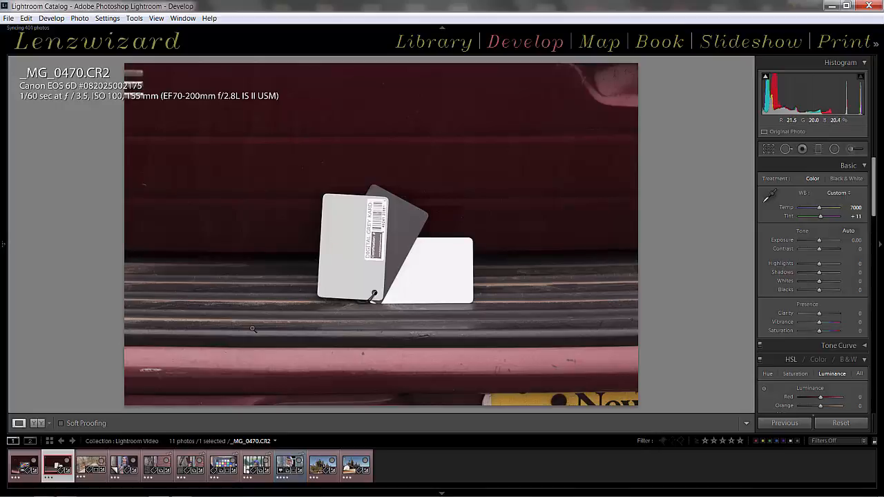
Open _MG_0461.CR2 and examine the ColorChecker's colour and grey patches up close.
left_click(23, 464)
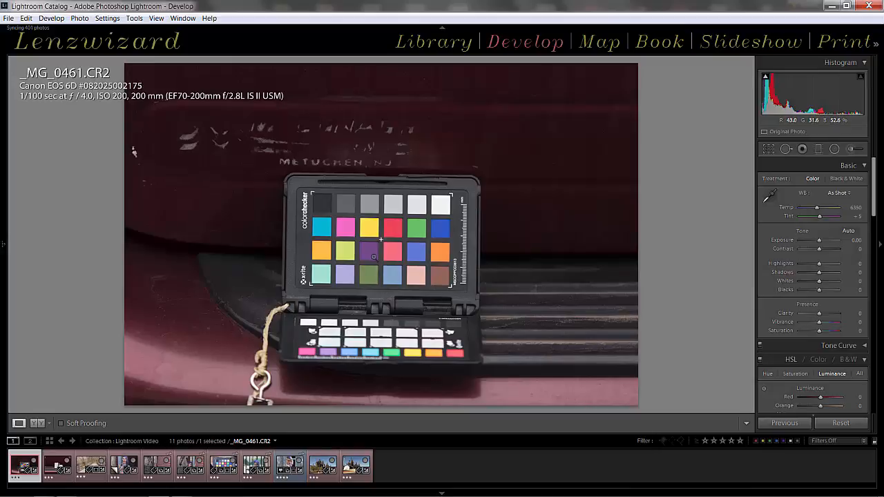
left_click(374, 256)
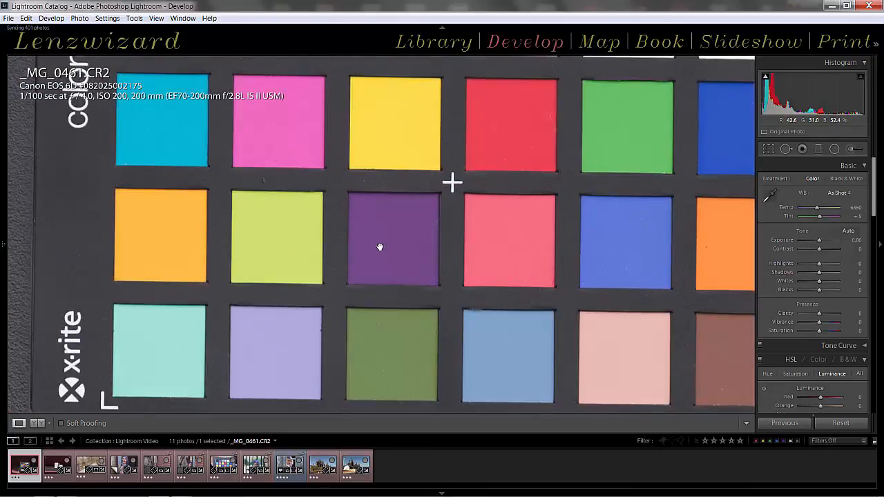
left_click_drag(379, 247, 336, 346)
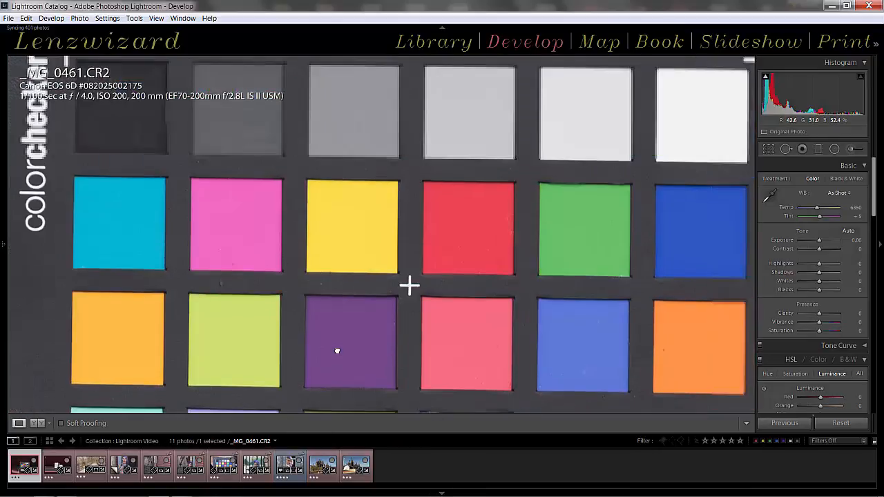
left_click(405, 267)
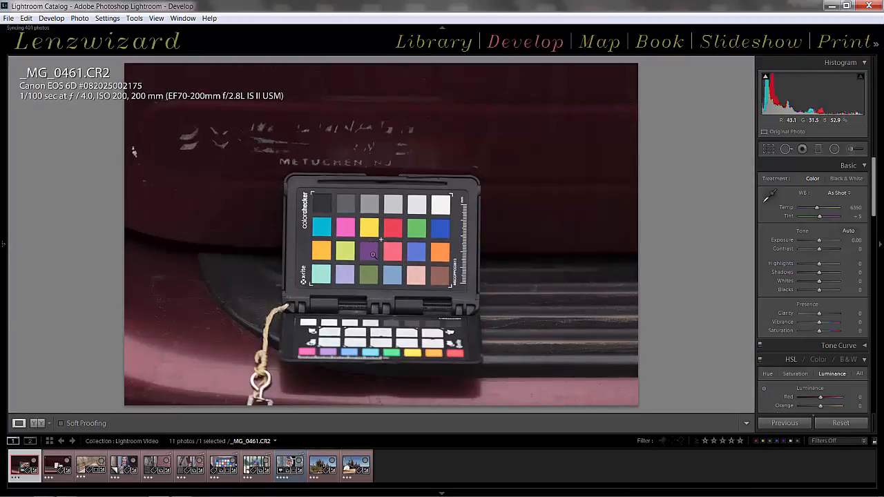
left_click(396, 207)
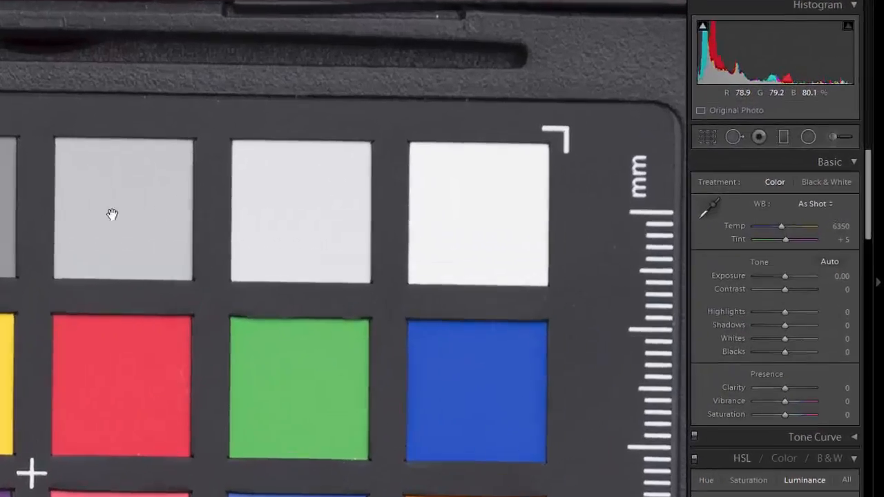
left_click(386, 196)
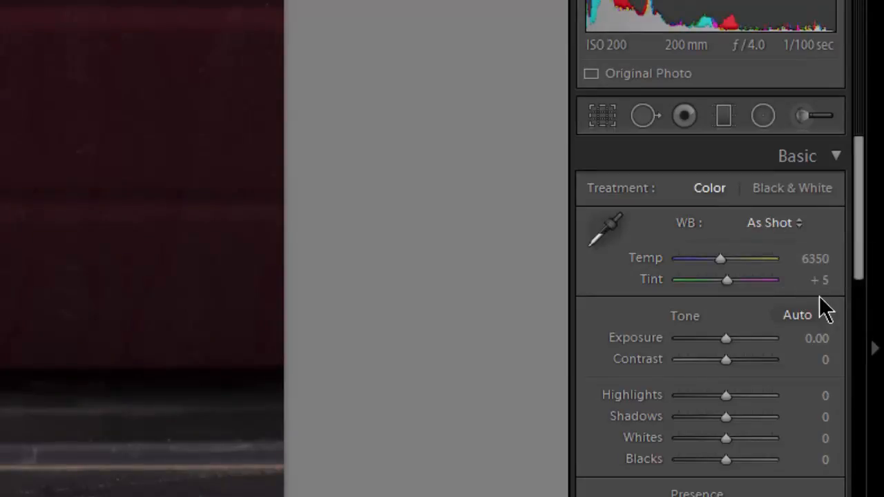
Compare the Auto and As Shot white balance presets on the ColorChecker photo, ending on As Shot.
left_click(774, 223)
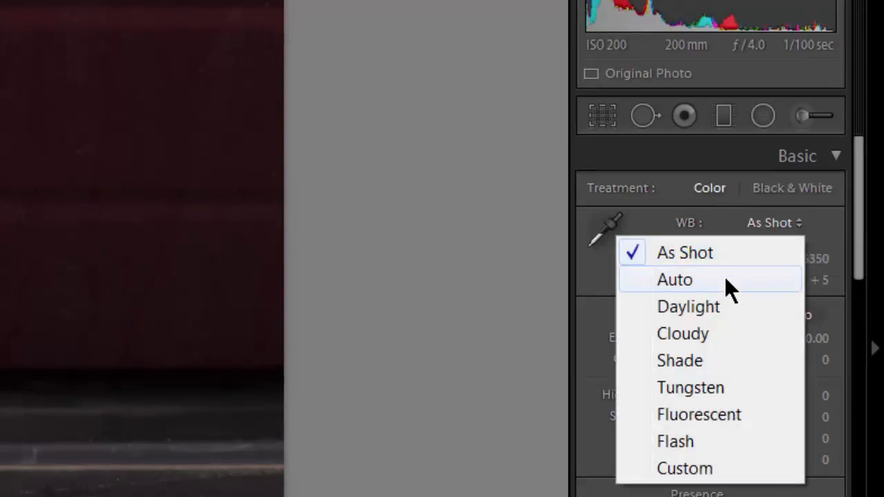
left_click(730, 283)
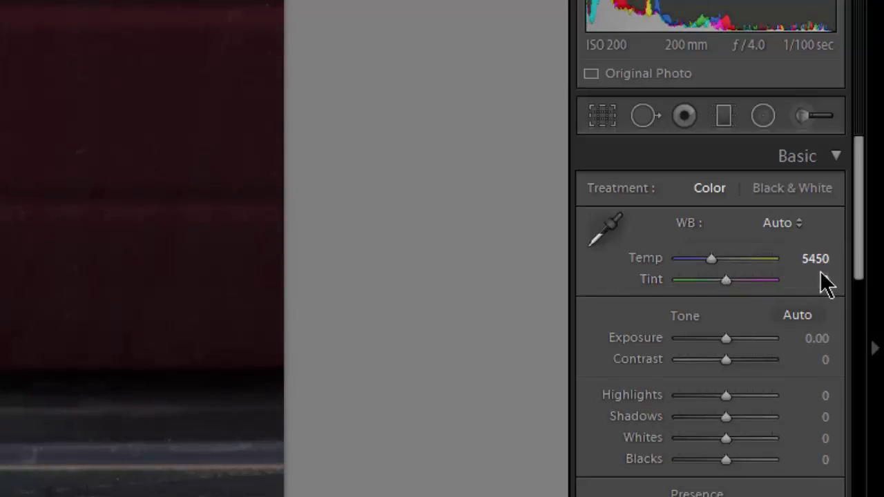
left_click(781, 227)
left_click(744, 244)
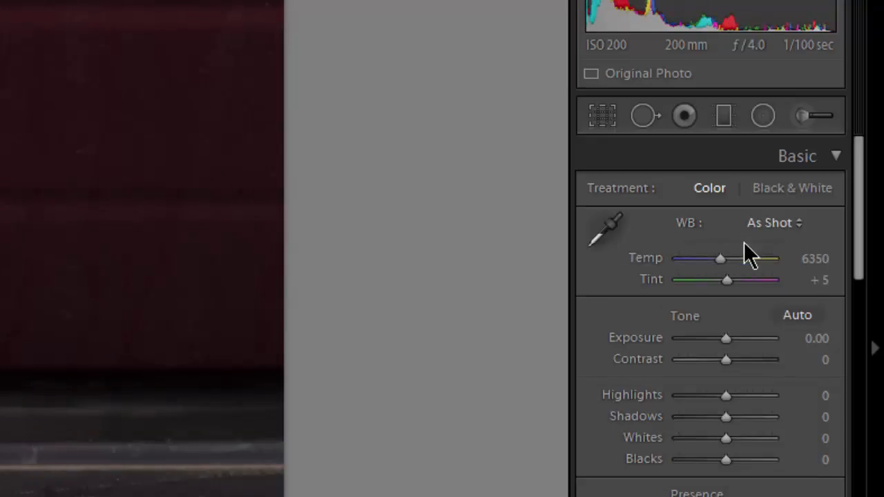
left_click(759, 223)
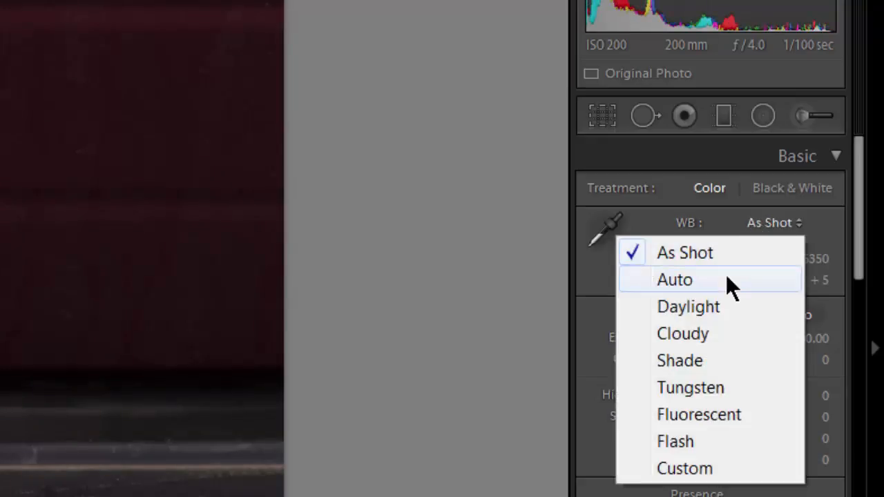
left_click(725, 274)
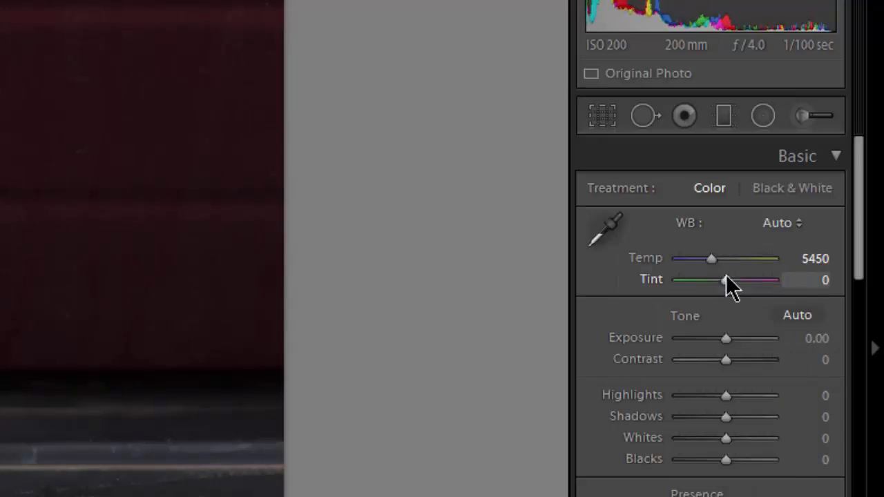
left_click(779, 223)
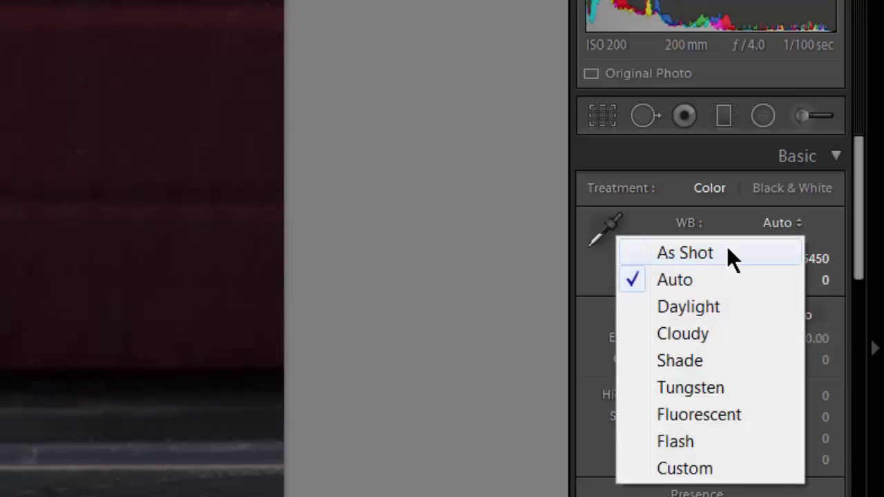
left_click(728, 250)
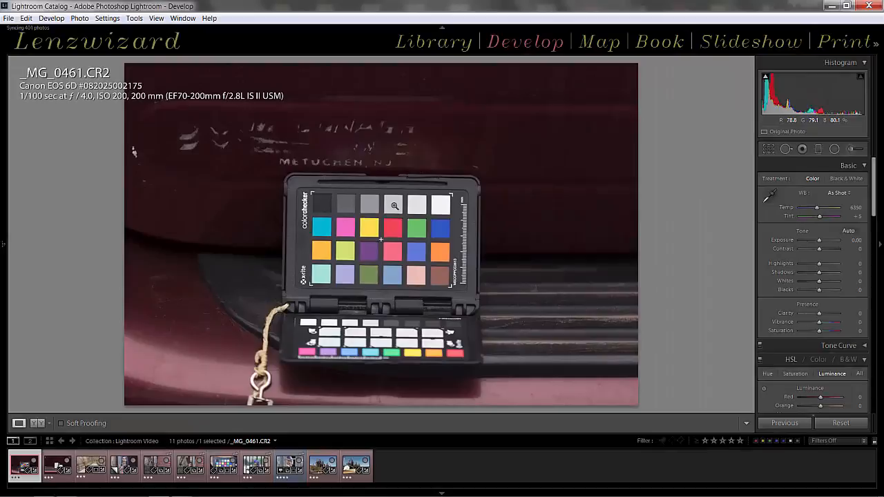
Set a custom white balance by sampling the ColorChecker's light grey patch above the red one with the White Balance Selector.
left_click(393, 206)
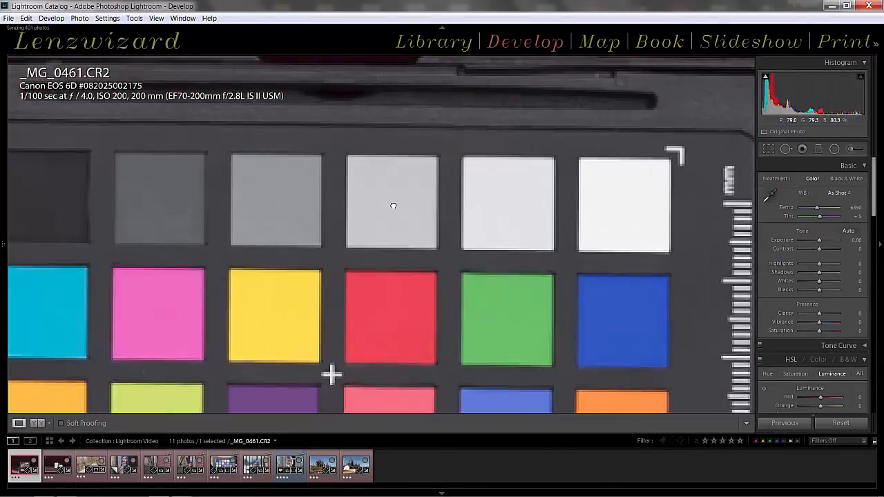
left_click(772, 199)
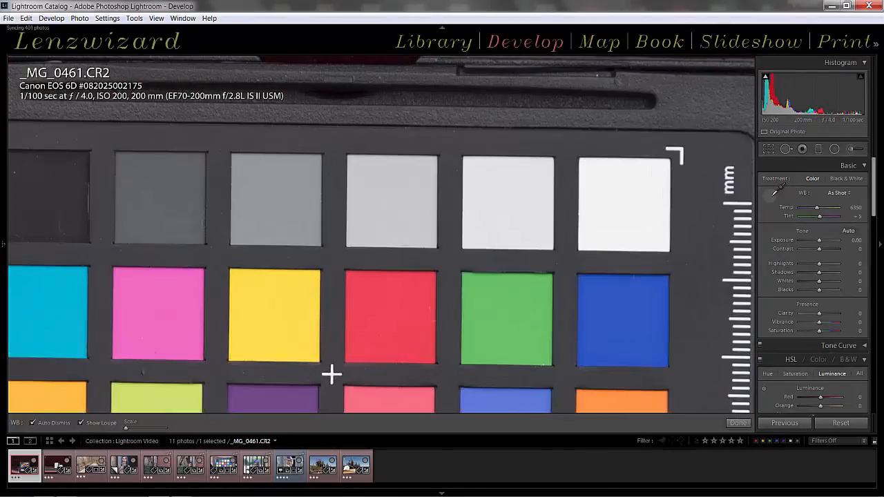
left_click(397, 191)
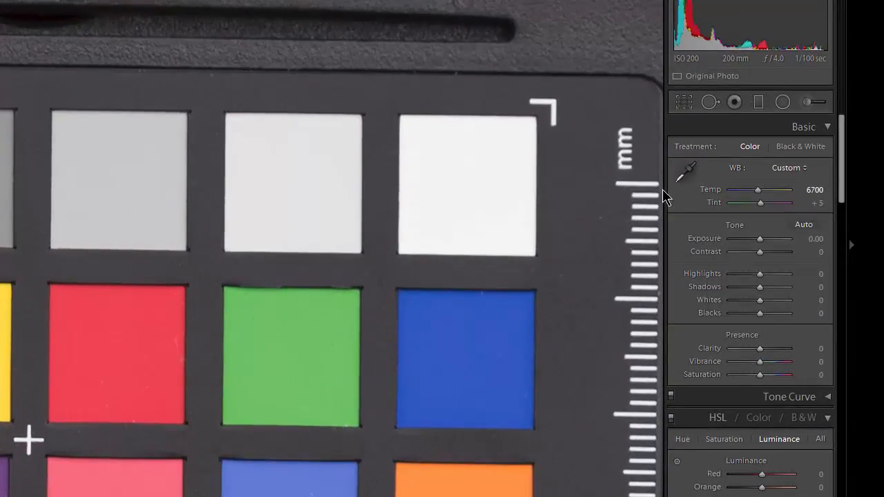
Try sampling the paler grey patch above the green one with the White Balance Selector.
left_click(688, 173)
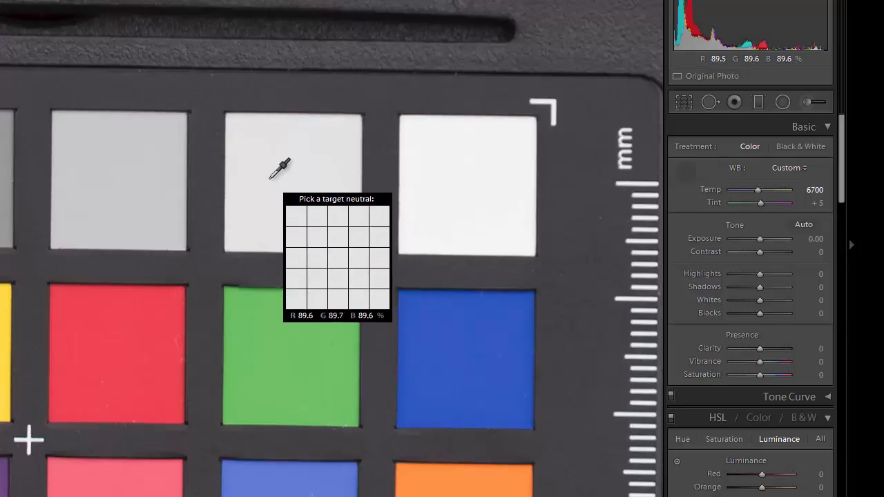
left_click(269, 178)
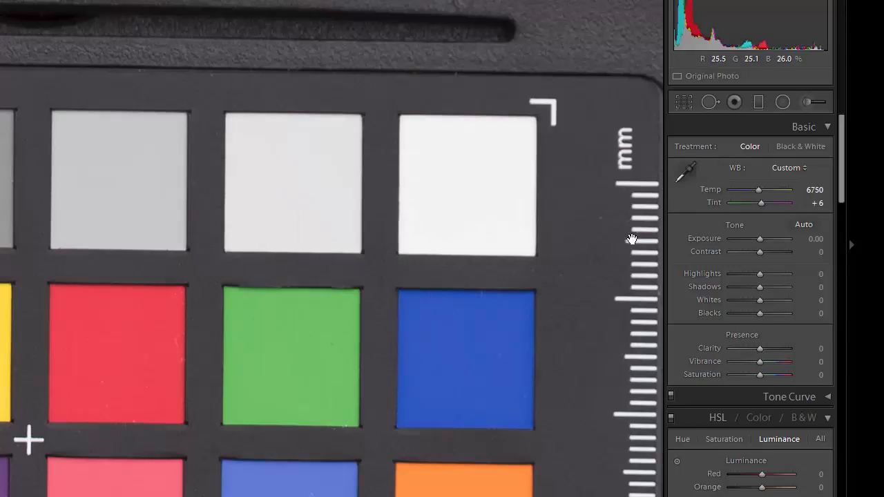
left_click(819, 204)
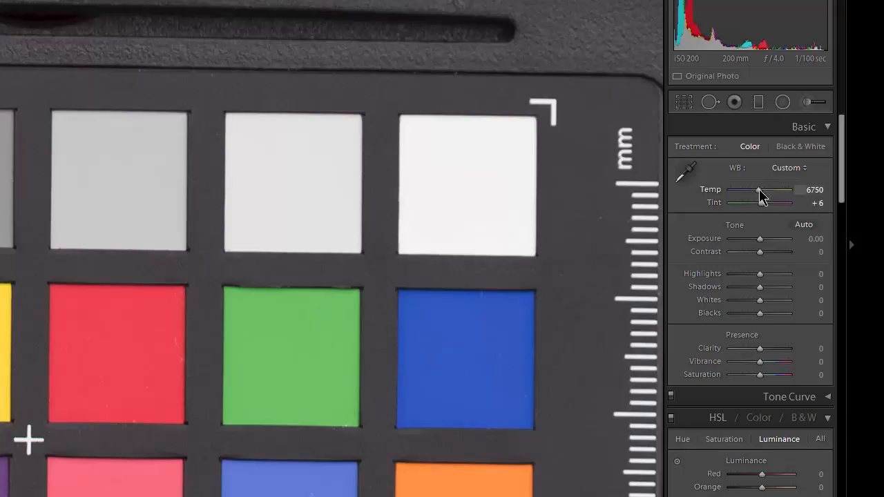
Resample the light grey patch above the red one for the white balance and return to the full photo view.
left_click(682, 168)
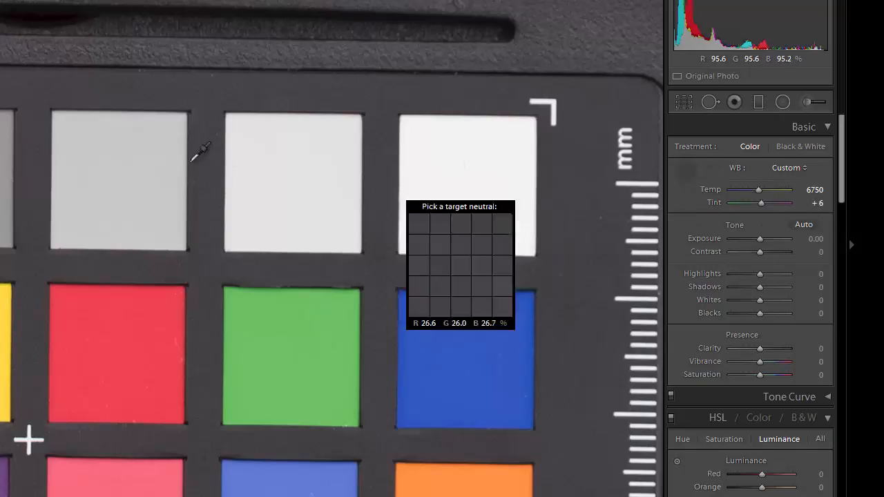
left_click(130, 167)
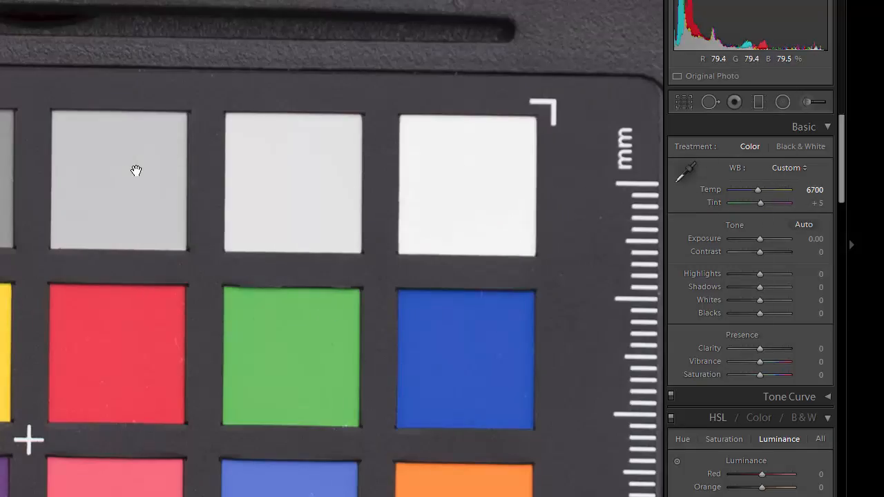
left_click(569, 187)
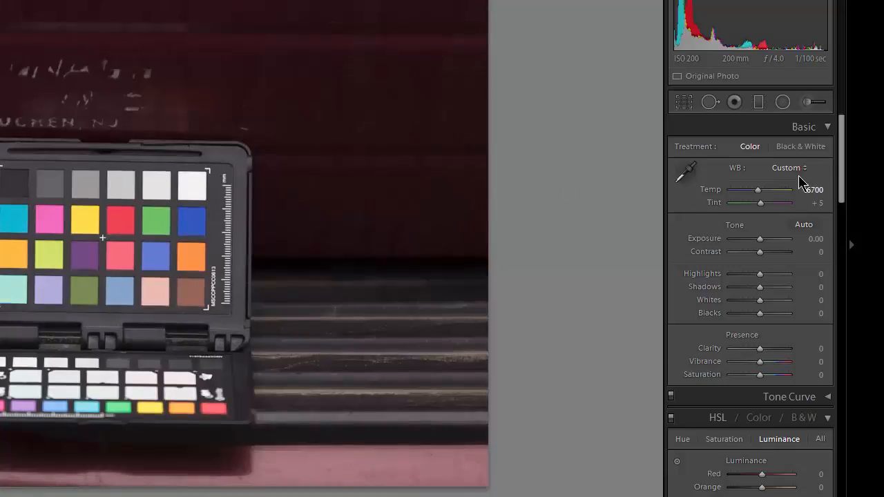
Switch the ColorChecker photo's white balance to As Shot for comparison and return it to Custom.
left_click(796, 169)
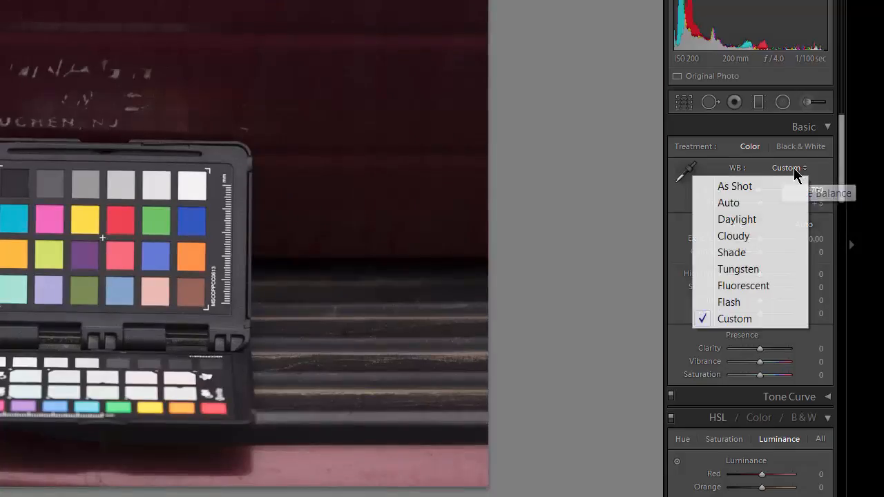
left_click(758, 192)
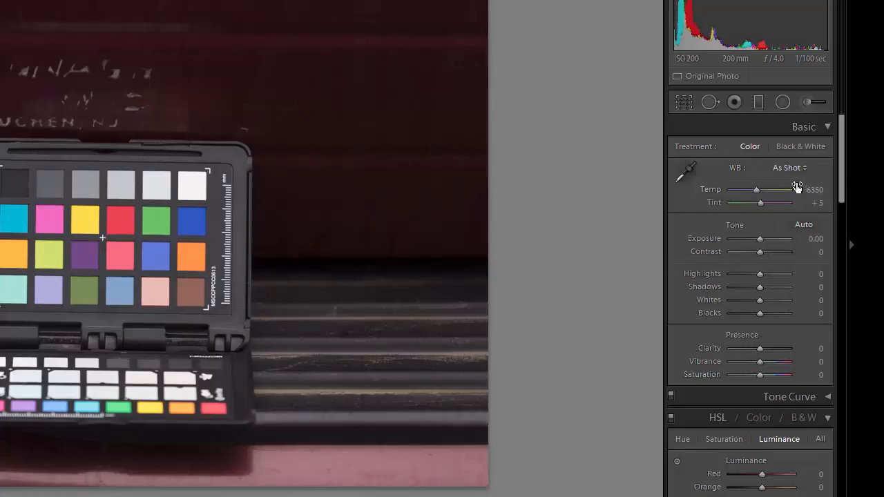
left_click(794, 169)
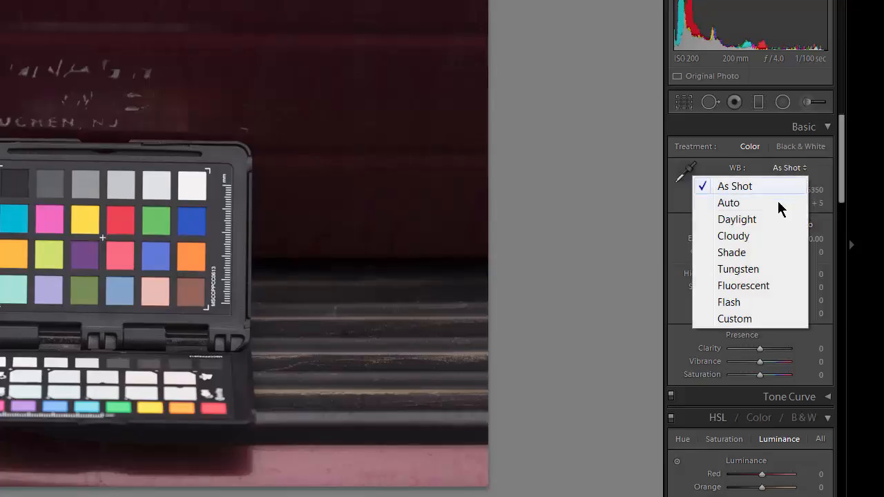
left_click(747, 318)
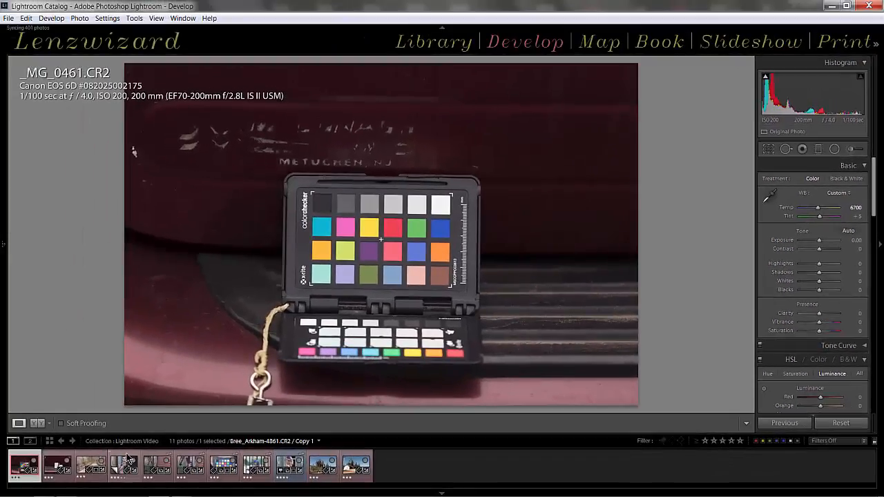
Open the portrait of the woman holding the ColorChecker and sample its light grey patch with the White Balance Selector.
left_click(127, 459)
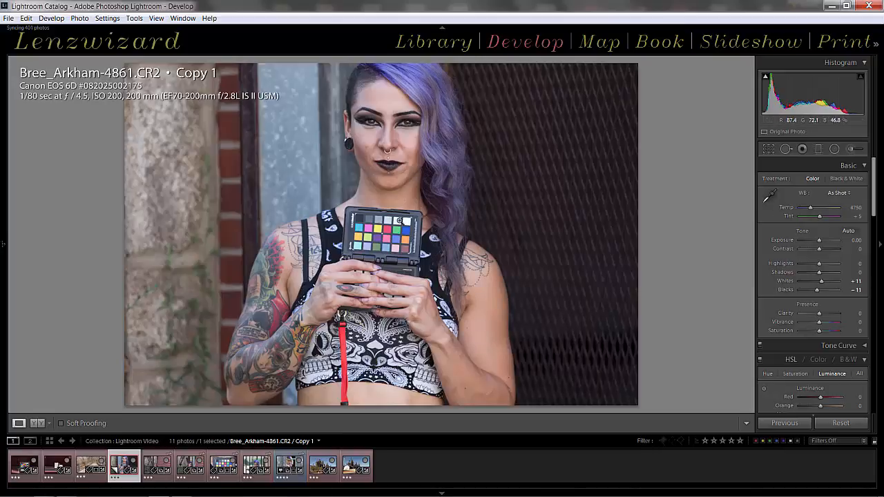
left_click(389, 222)
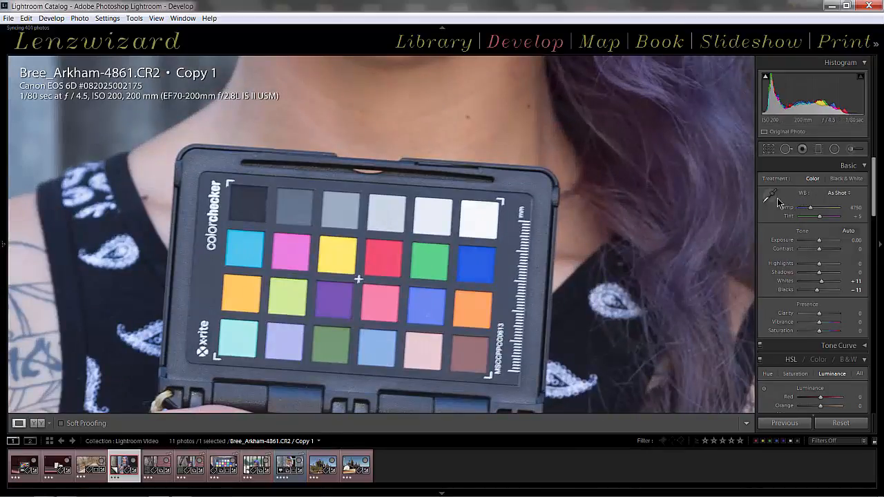
left_click(770, 199)
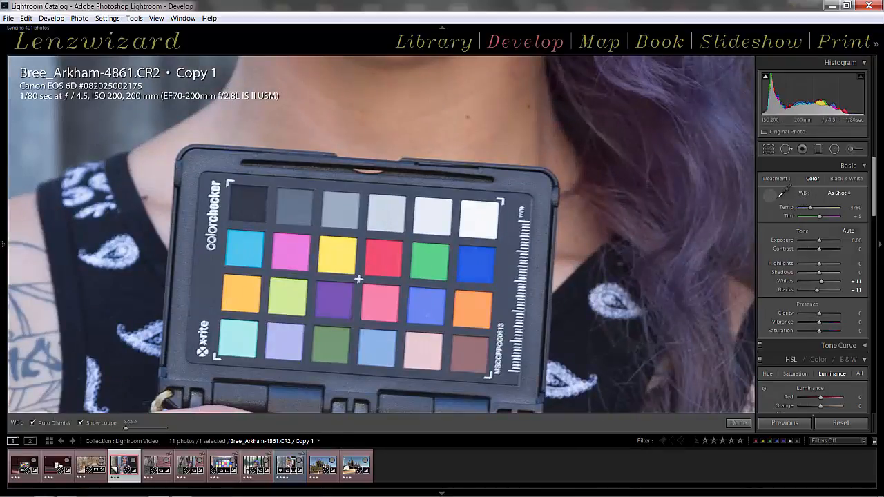
left_click(388, 211)
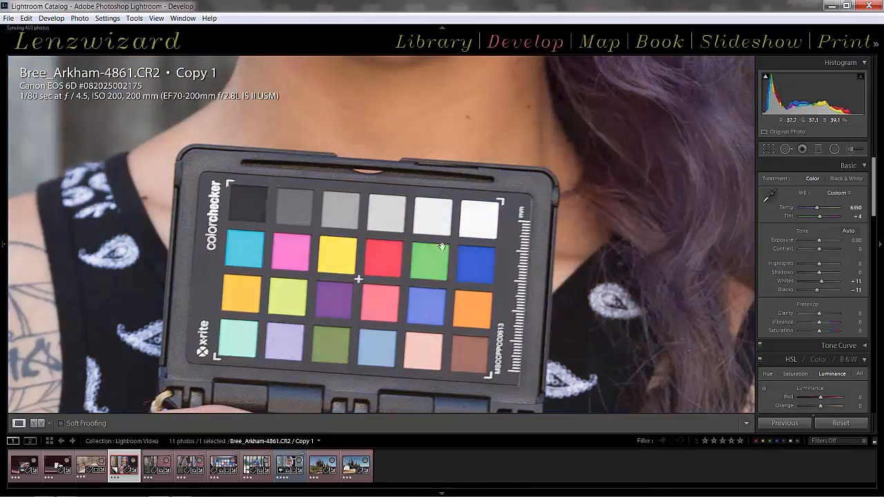
left_click(530, 269)
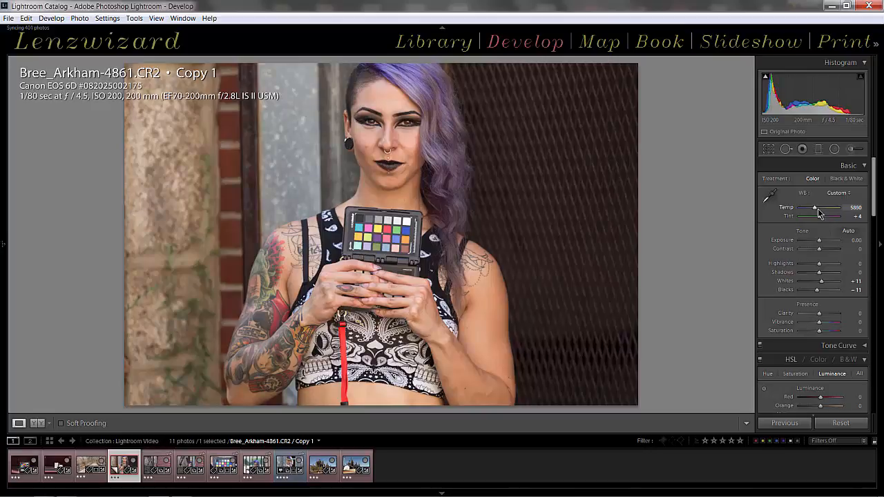
Cool the ColorChecker portrait by lowering its Temp to 5600.
key("Down")
key("Down")
key("Down")
key("Down")
key("Down")
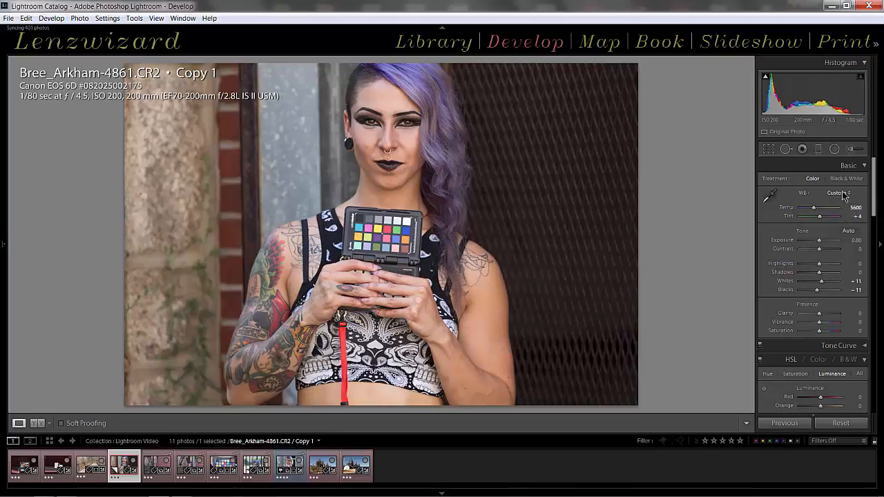
Compare the ColorChecker portrait's custom white balance with As Shot, returning it to Custom.
left_click(842, 193)
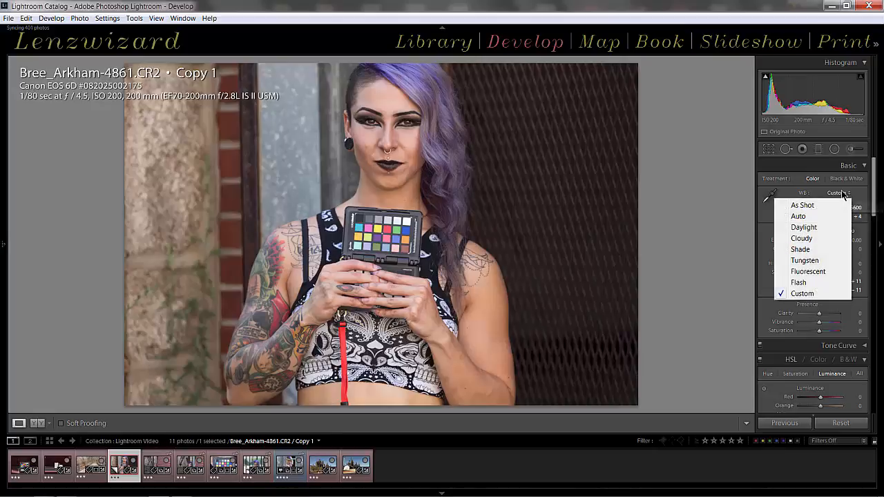
left_click(801, 206)
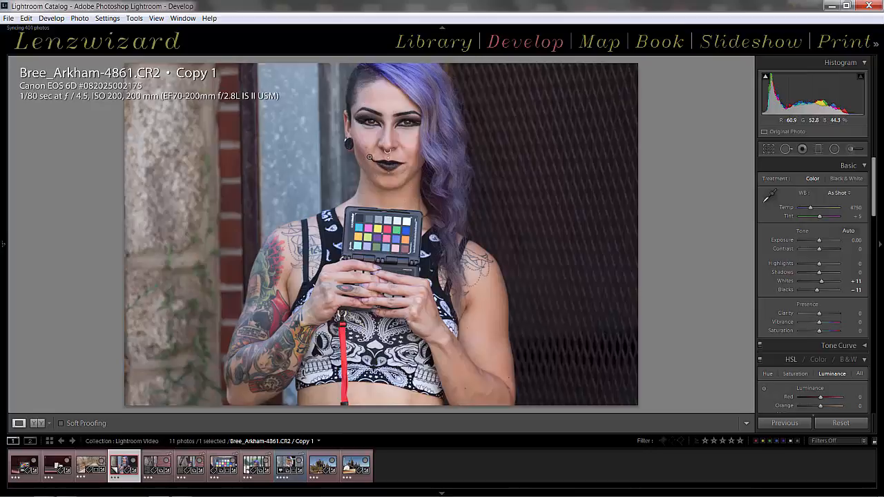
left_click(840, 194)
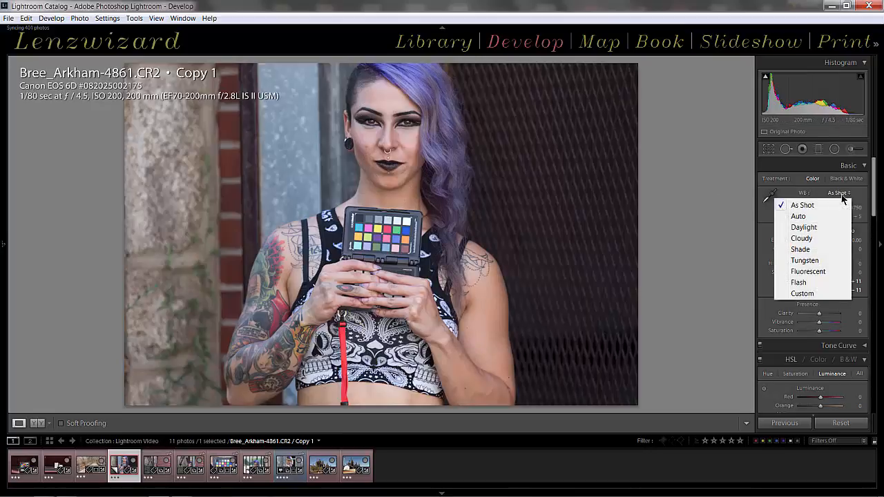
left_click(813, 294)
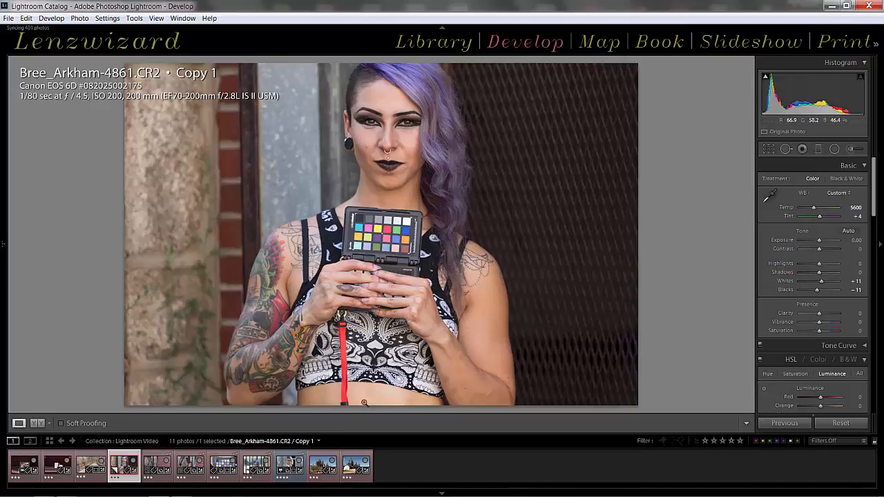
Open the edited TIFF portrait of the woman at the blue window and view its available white balance presets.
left_click(290, 459)
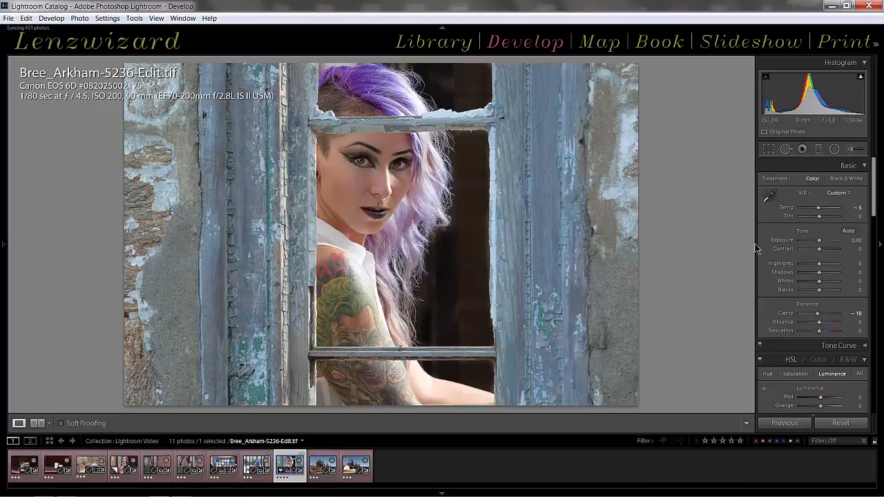
left_click(842, 193)
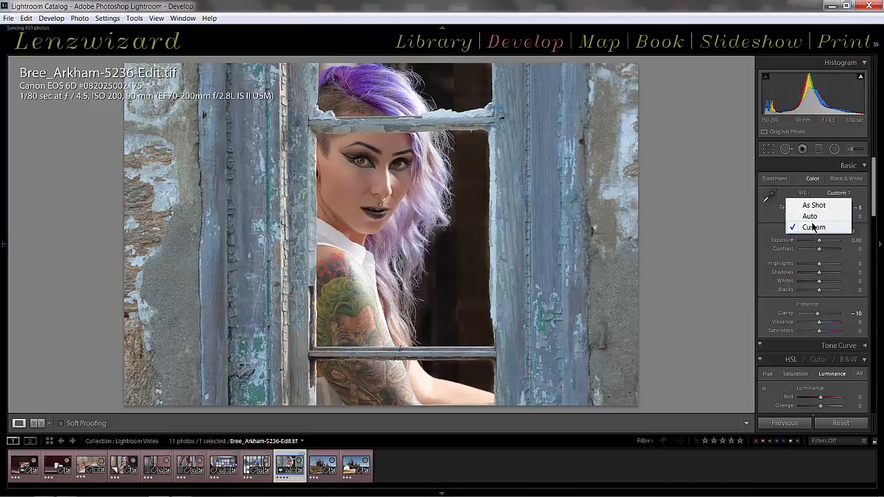
left_click(841, 198)
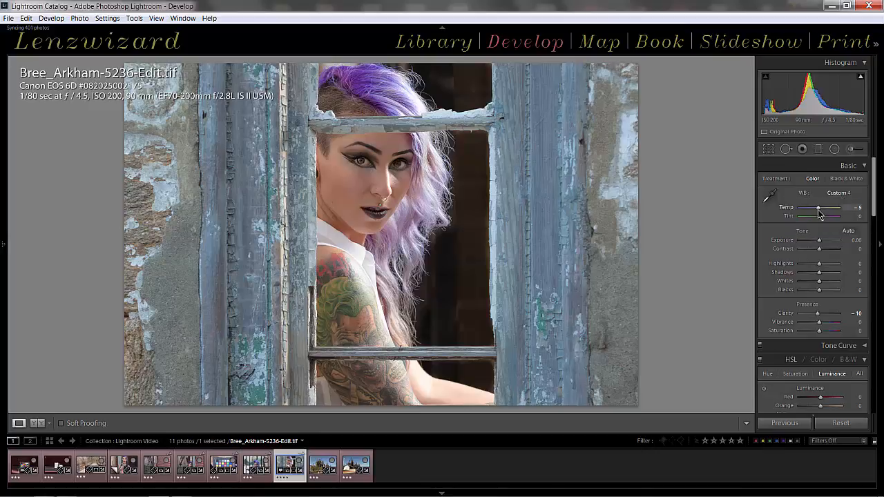
Lower the window portrait's Temp to -60 for a strong blue cast.
mouse_move(819, 213)
left_mouse_down()
mouse_move(835, 212)
mouse_move(818, 211)
left_mouse_up()
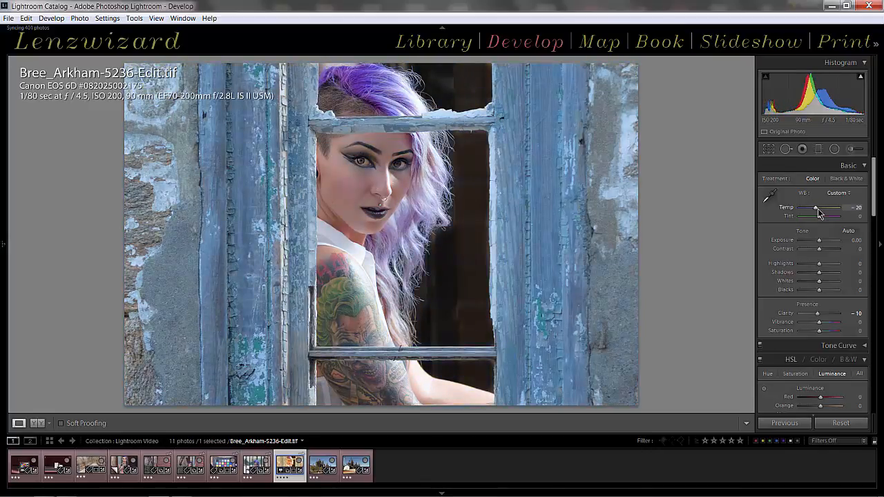
key("Down")
key("Down")
key("Down")
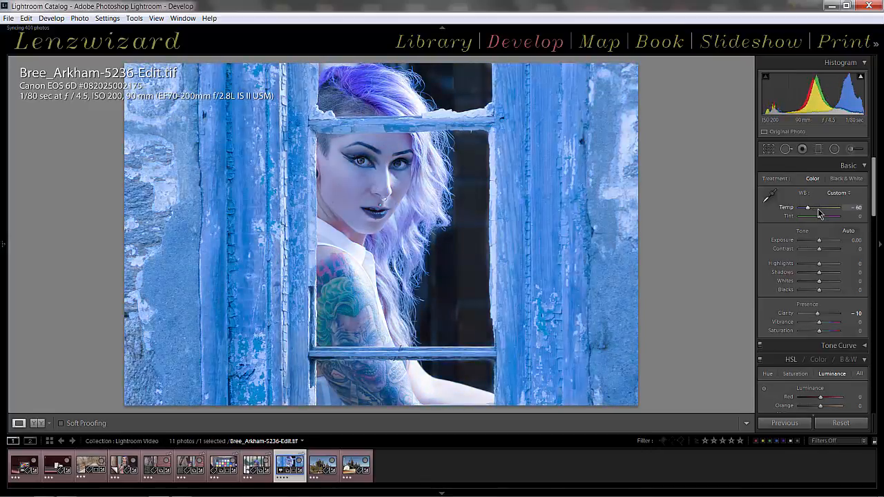
Warm the window portrait back up by raising its Temp to +5.
key("Up")
key("Up")
key("Up")
key("Up")
key("Up")
key("Up")
key("Up")
key("Up")
key("Up")
key("Up")
key("Up")
key("Up")
key("Up")
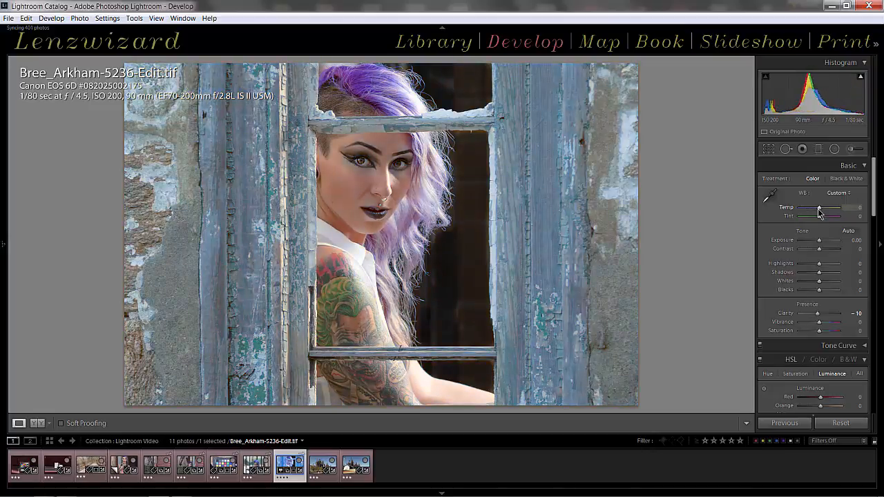
scroll(828, 211, "down", 3)
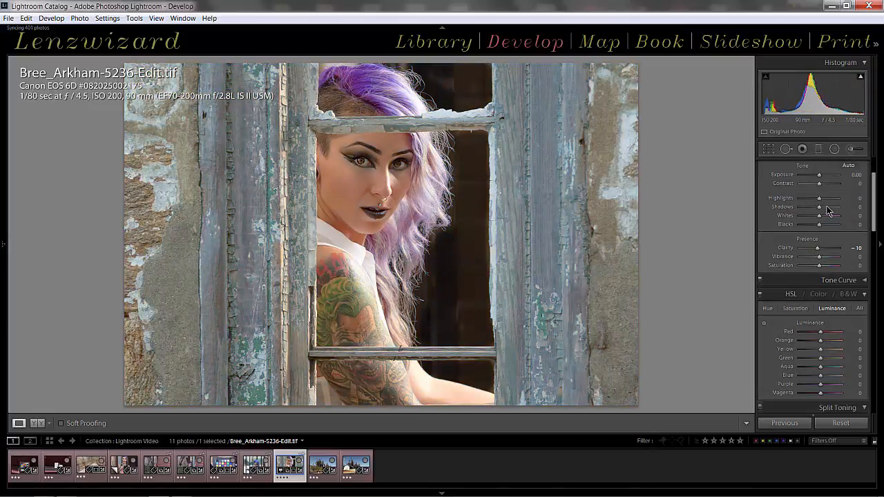
scroll(828, 210, "up", 3)
scroll(828, 211, "down", 3)
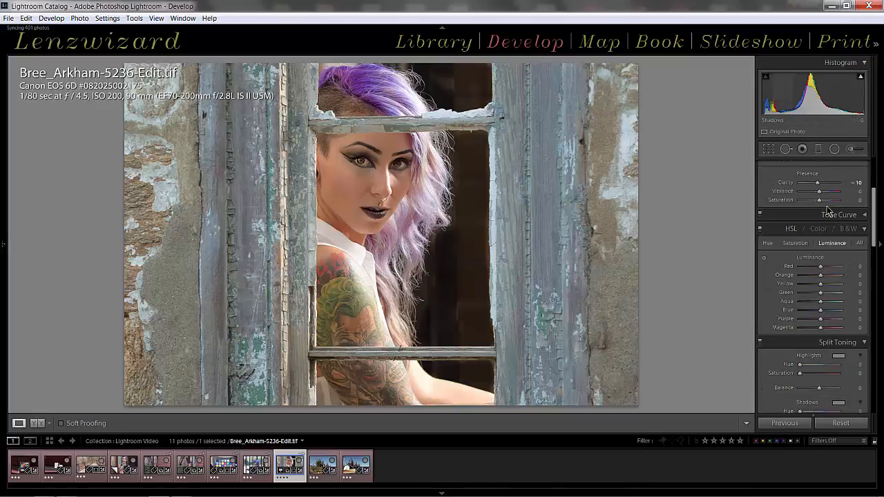
scroll(828, 210, "up", 3)
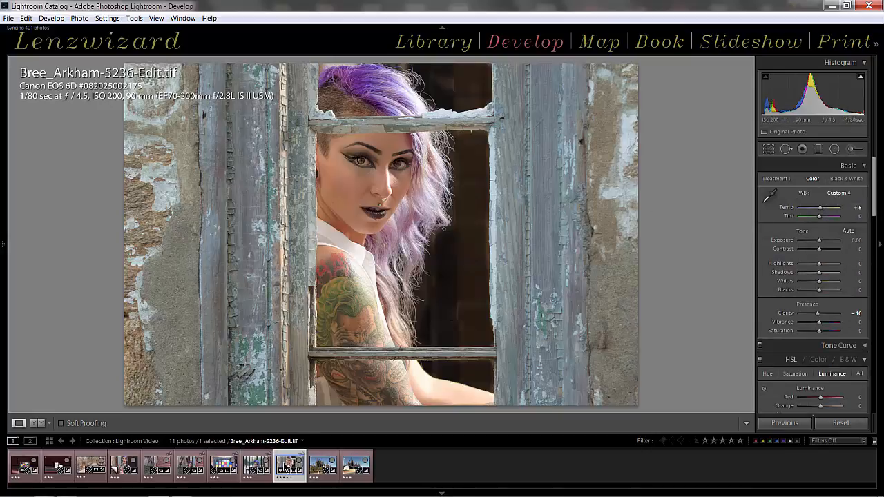
Open the portrait of the woman beside the brick wall and apply the Auto white balance preset.
left_click(193, 464)
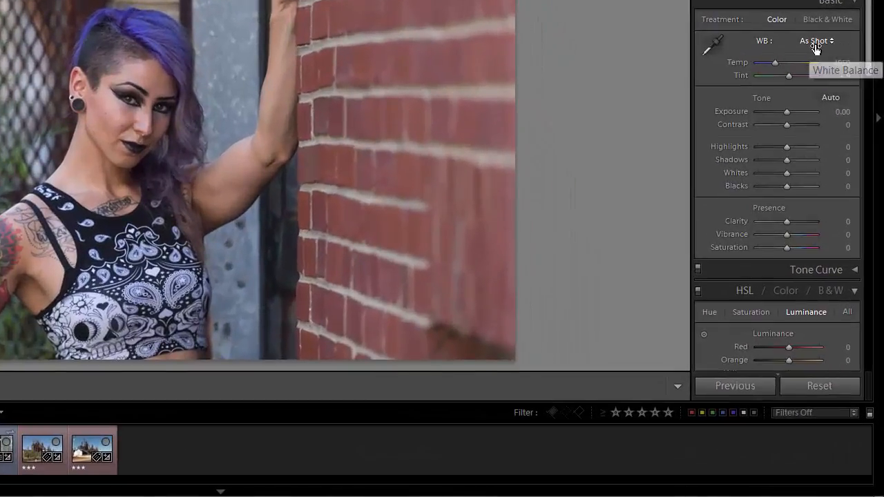
left_click(837, 184)
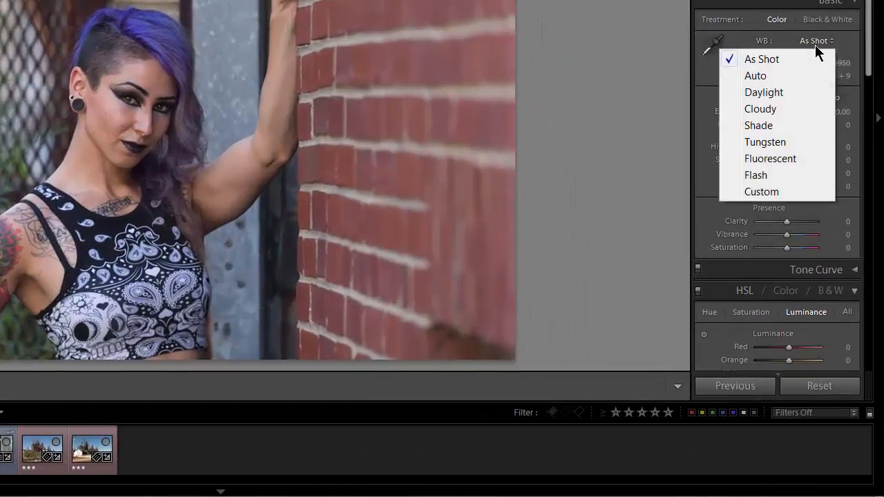
left_click(772, 72)
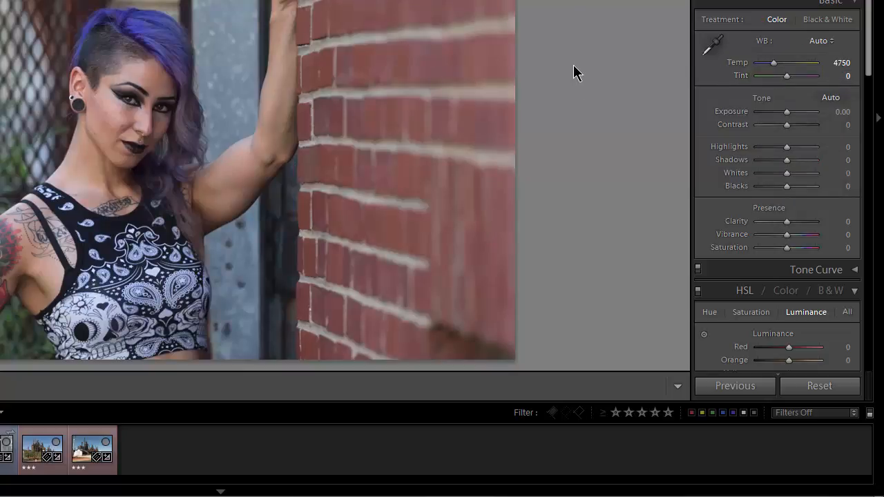